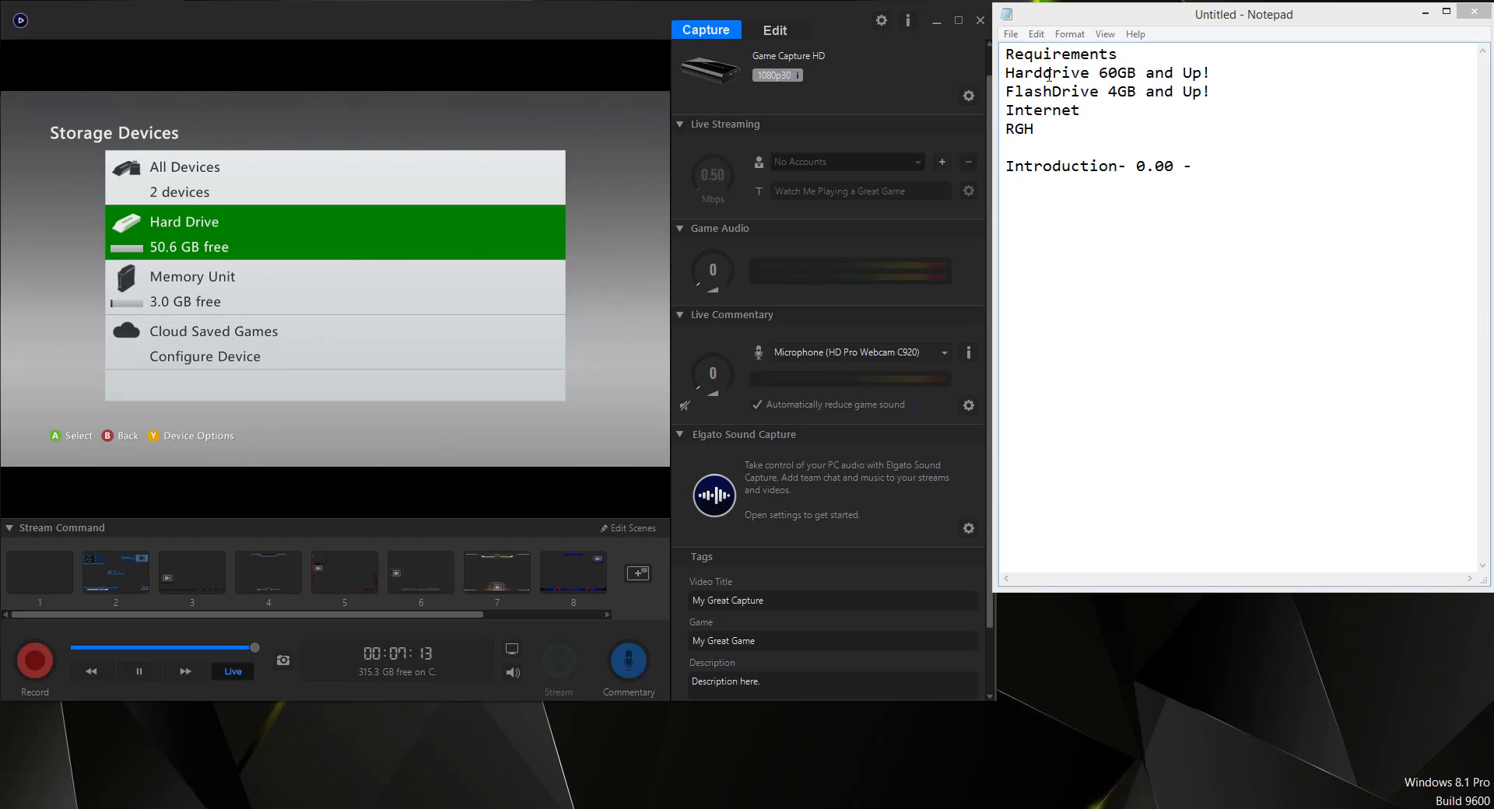
# Insert a blank line between the Requirements heading and the Harddrive line in the notes.
pyautogui.click(1008, 75)
pyautogui.press('Return')
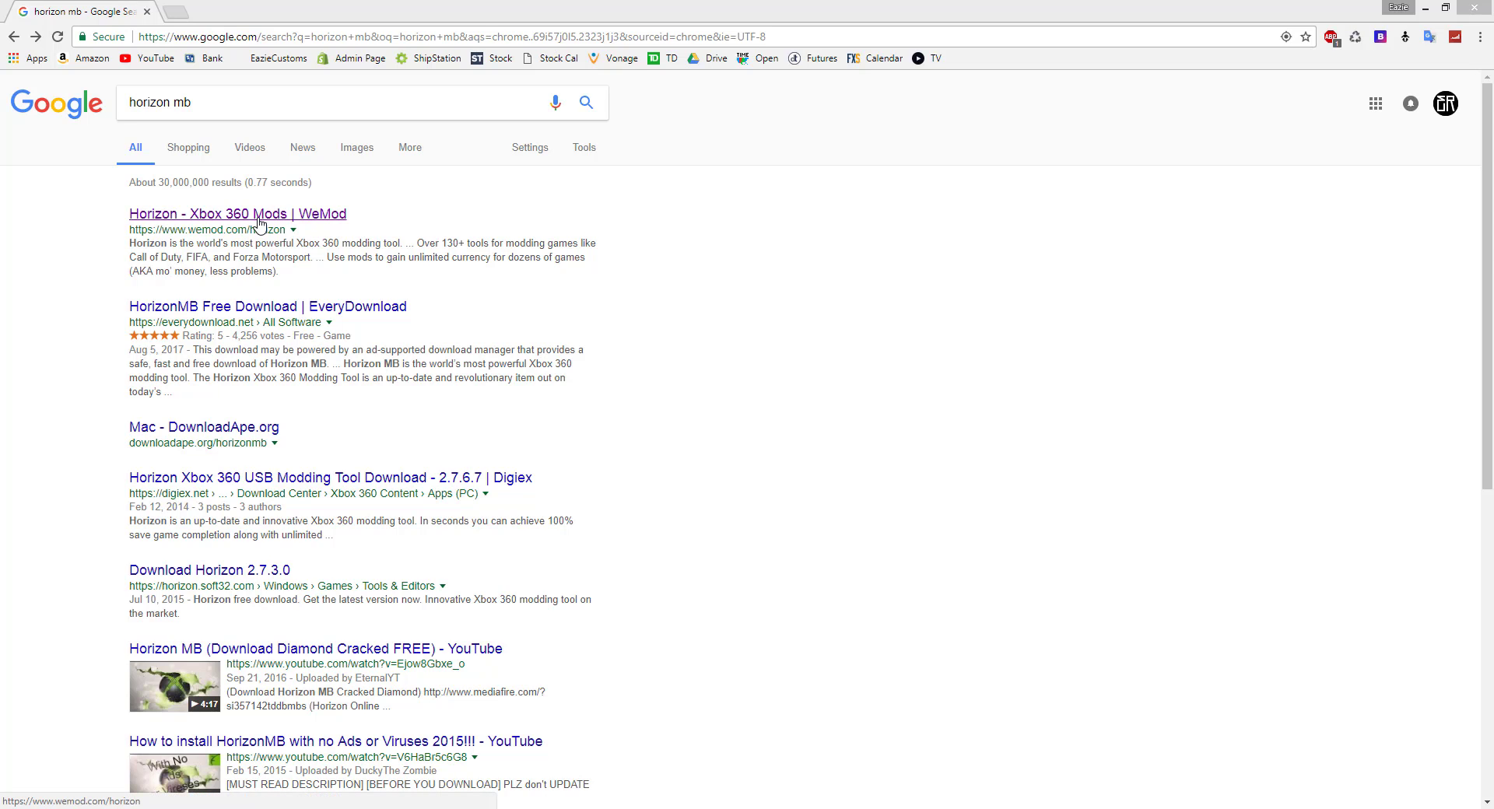
# Switch to Chrome and download the Horizon installer from the WeMod search result, skipping the Search Better extension offer.
pyautogui.click(259, 215)
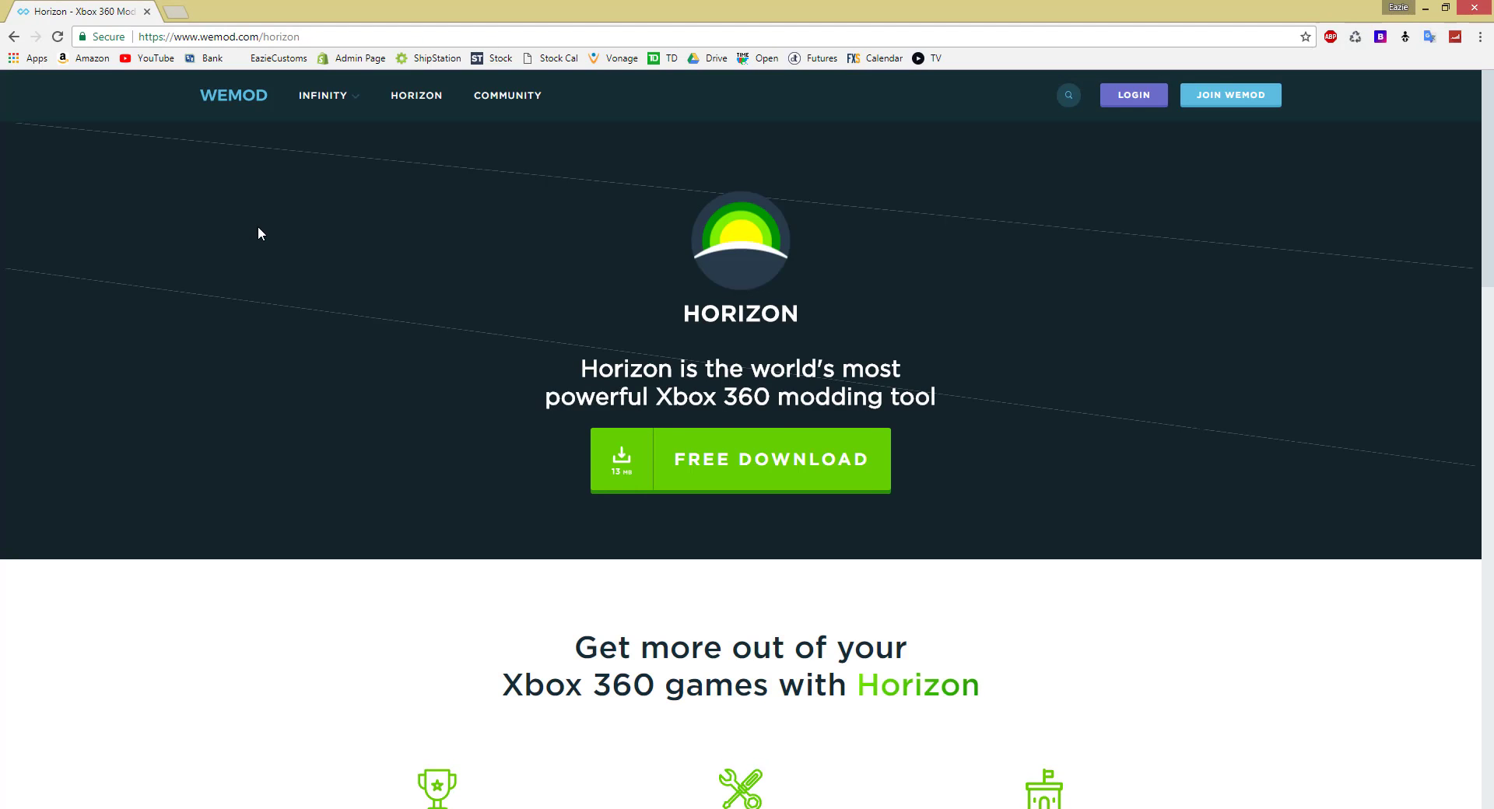
pyautogui.click(773, 474)
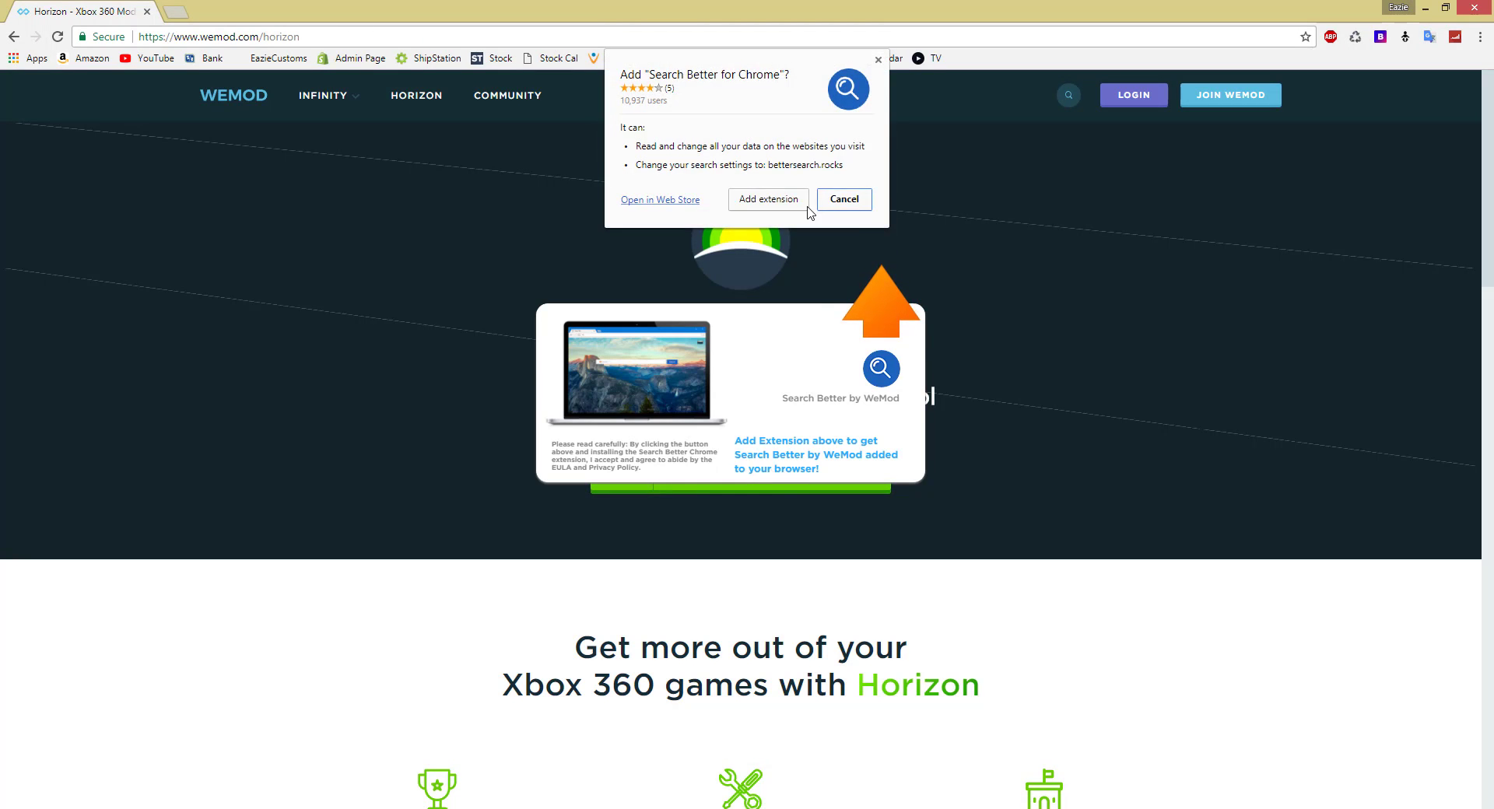
pyautogui.click(848, 203)
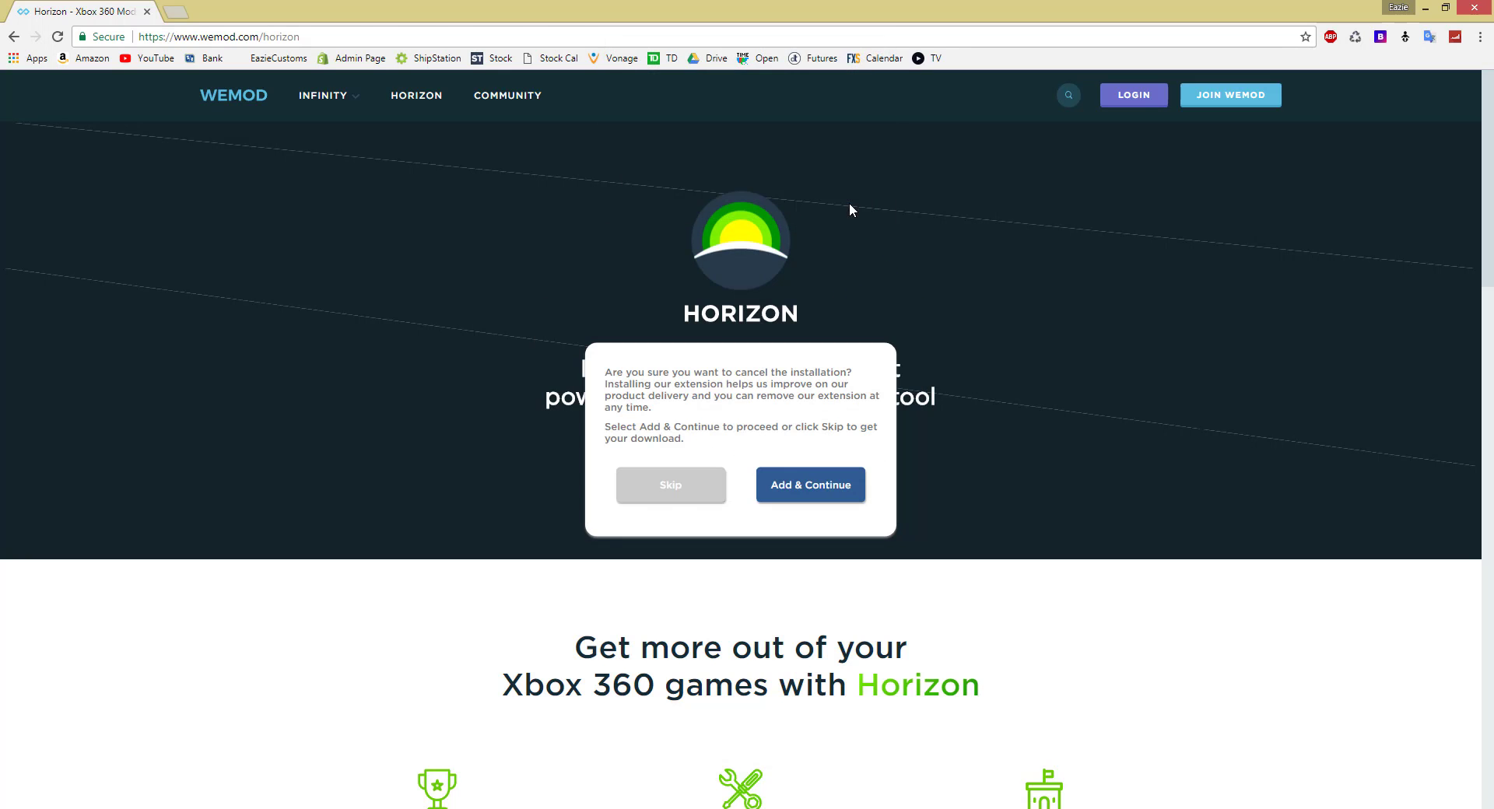
pyautogui.click(797, 492)
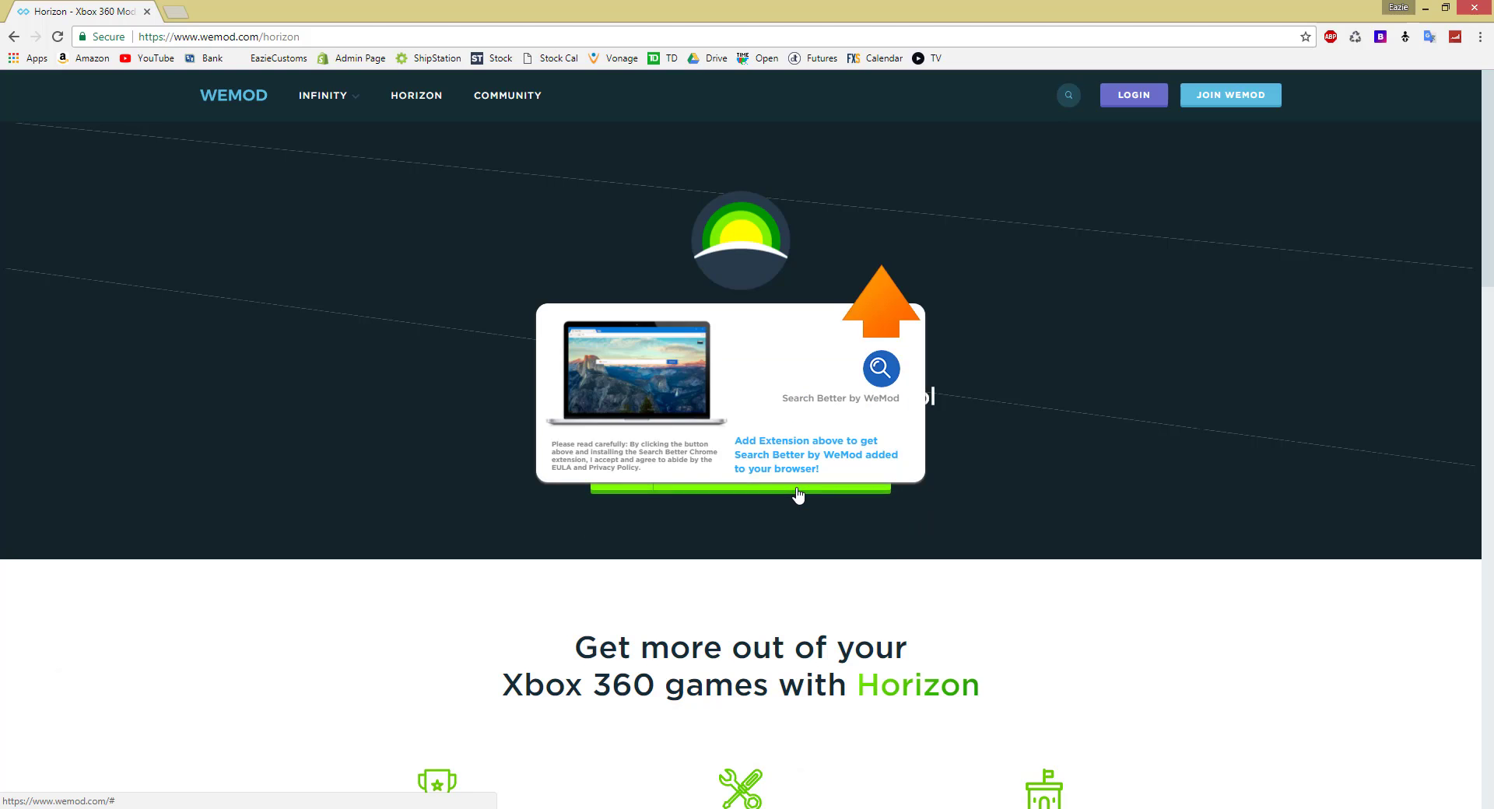
pyautogui.click(856, 203)
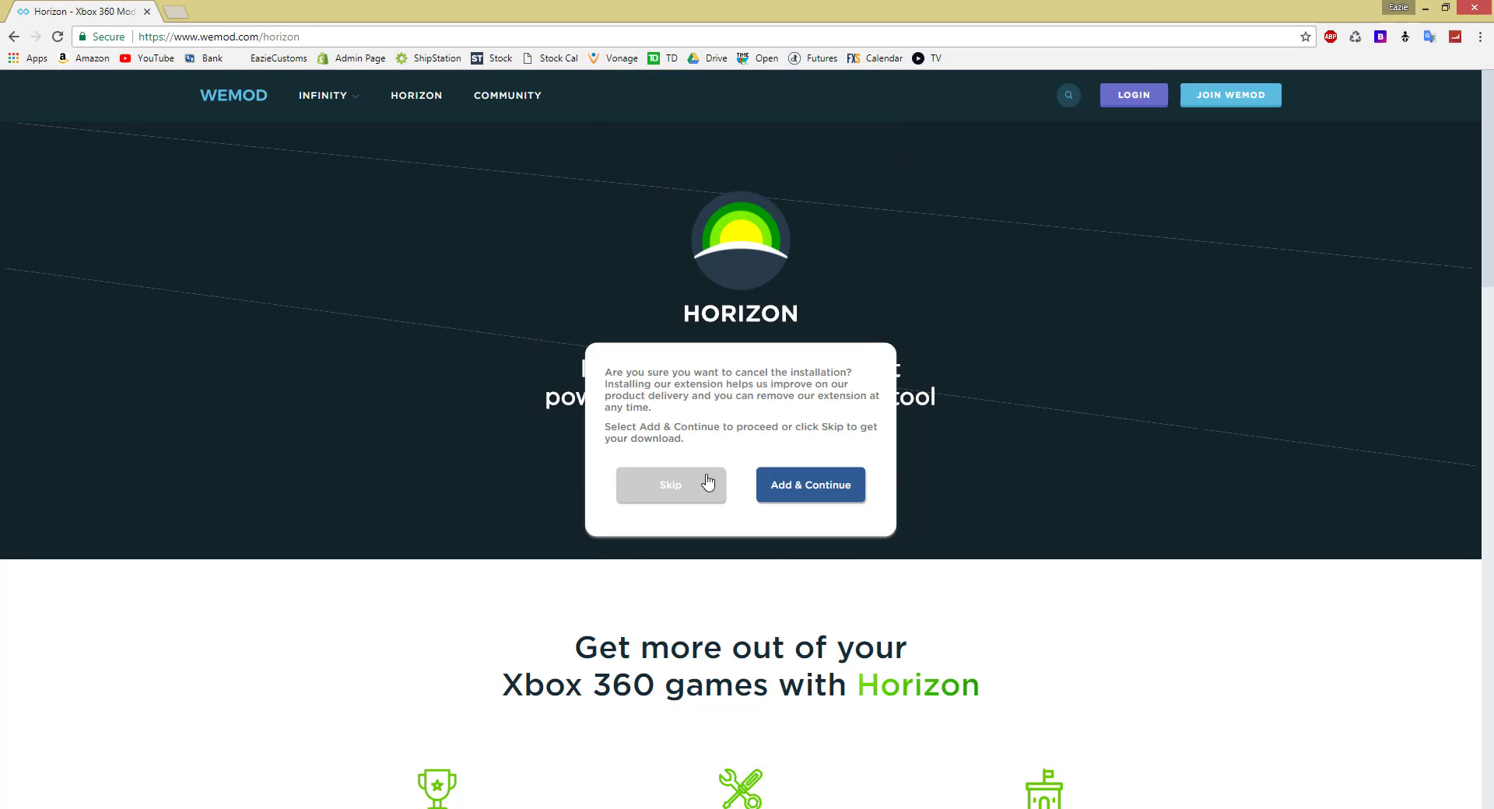
pyautogui.click(677, 490)
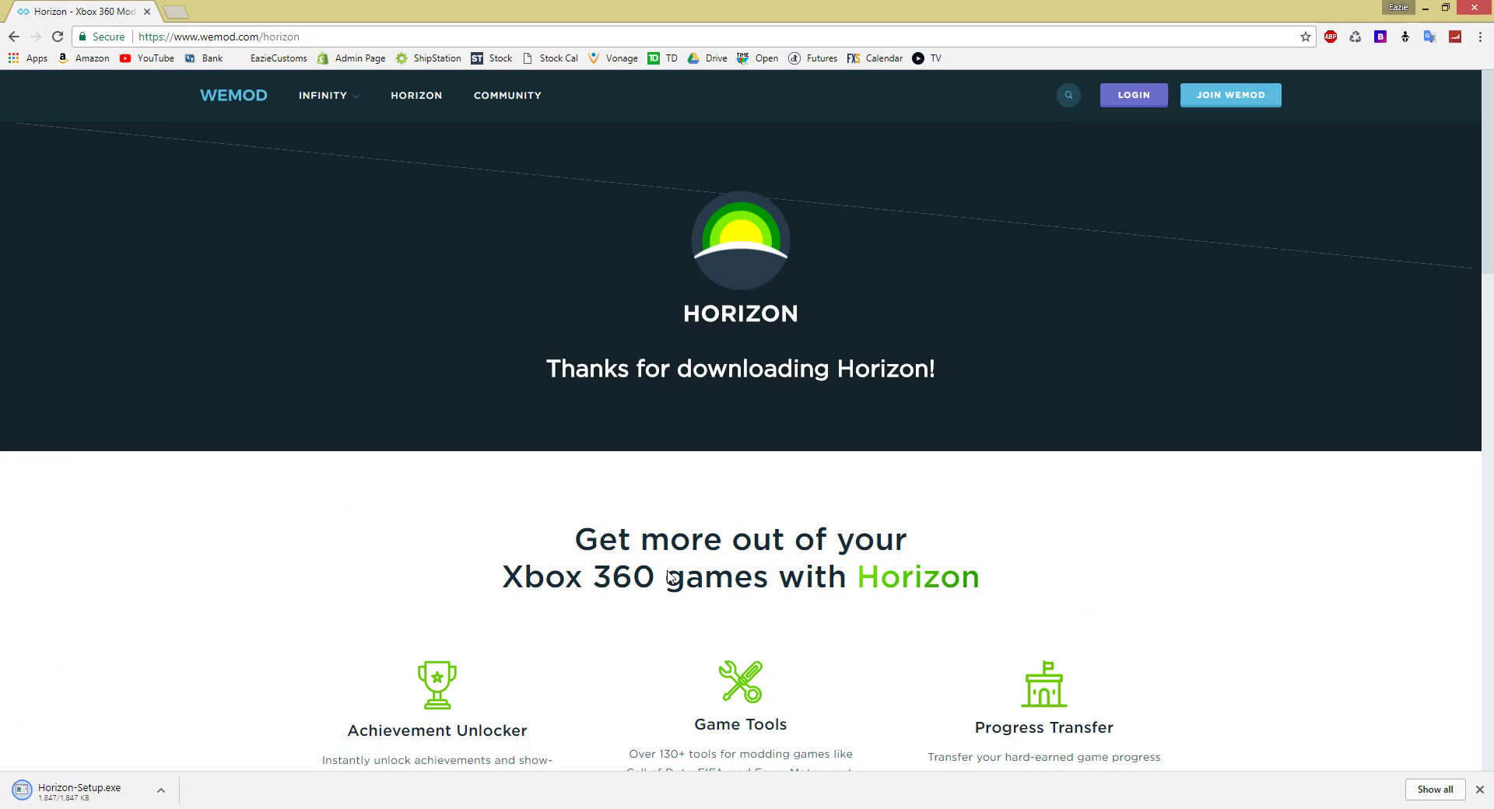
# Install Horizon with Horizon-Setup.exe, accepting the license, declining the Yahoo search offer and launching the application on exit.
pyautogui.click(90, 797)
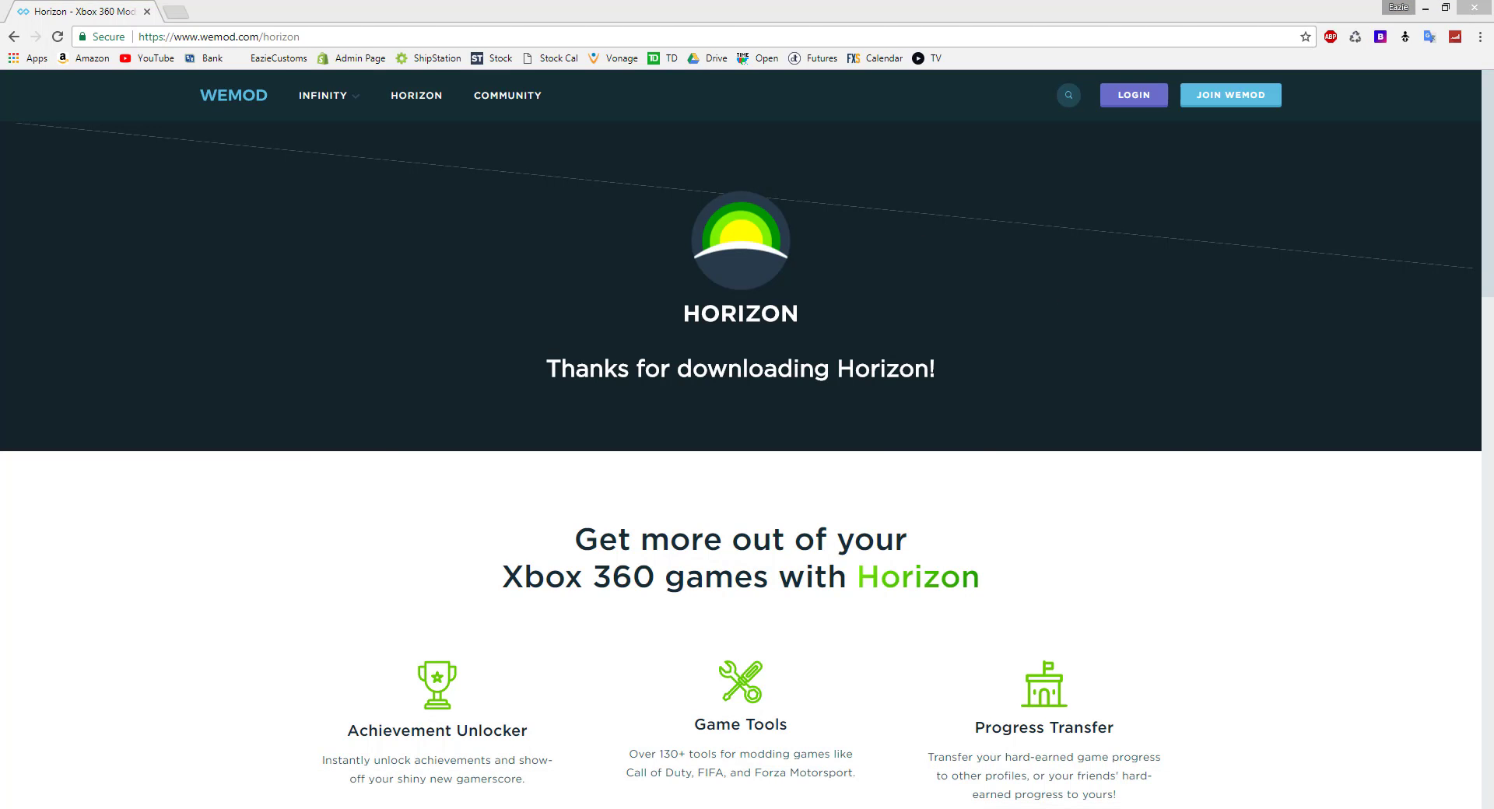
pyautogui.click(789, 579)
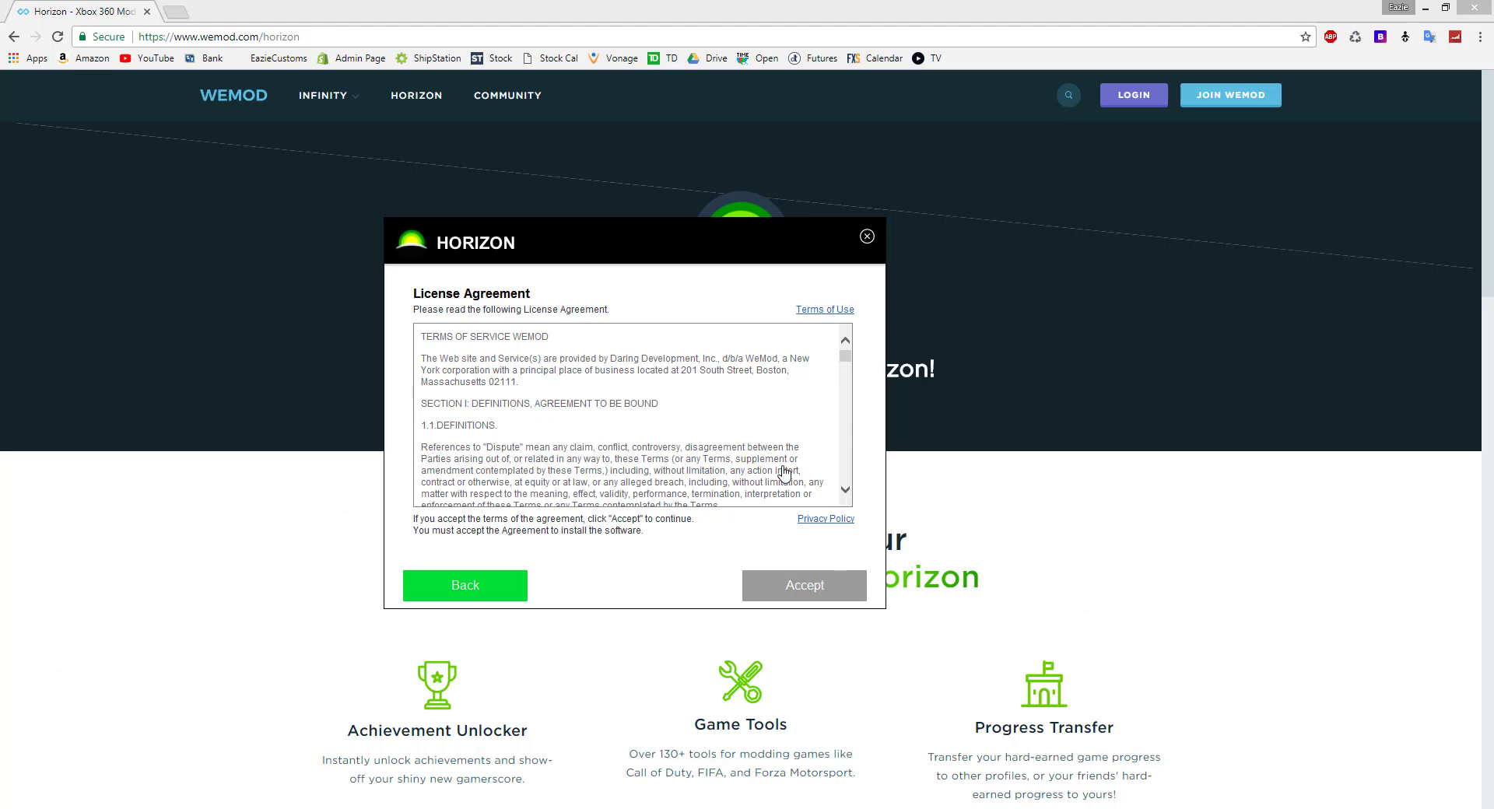
pyautogui.scroll(-3, 785, 477)
pyautogui.click(802, 589)
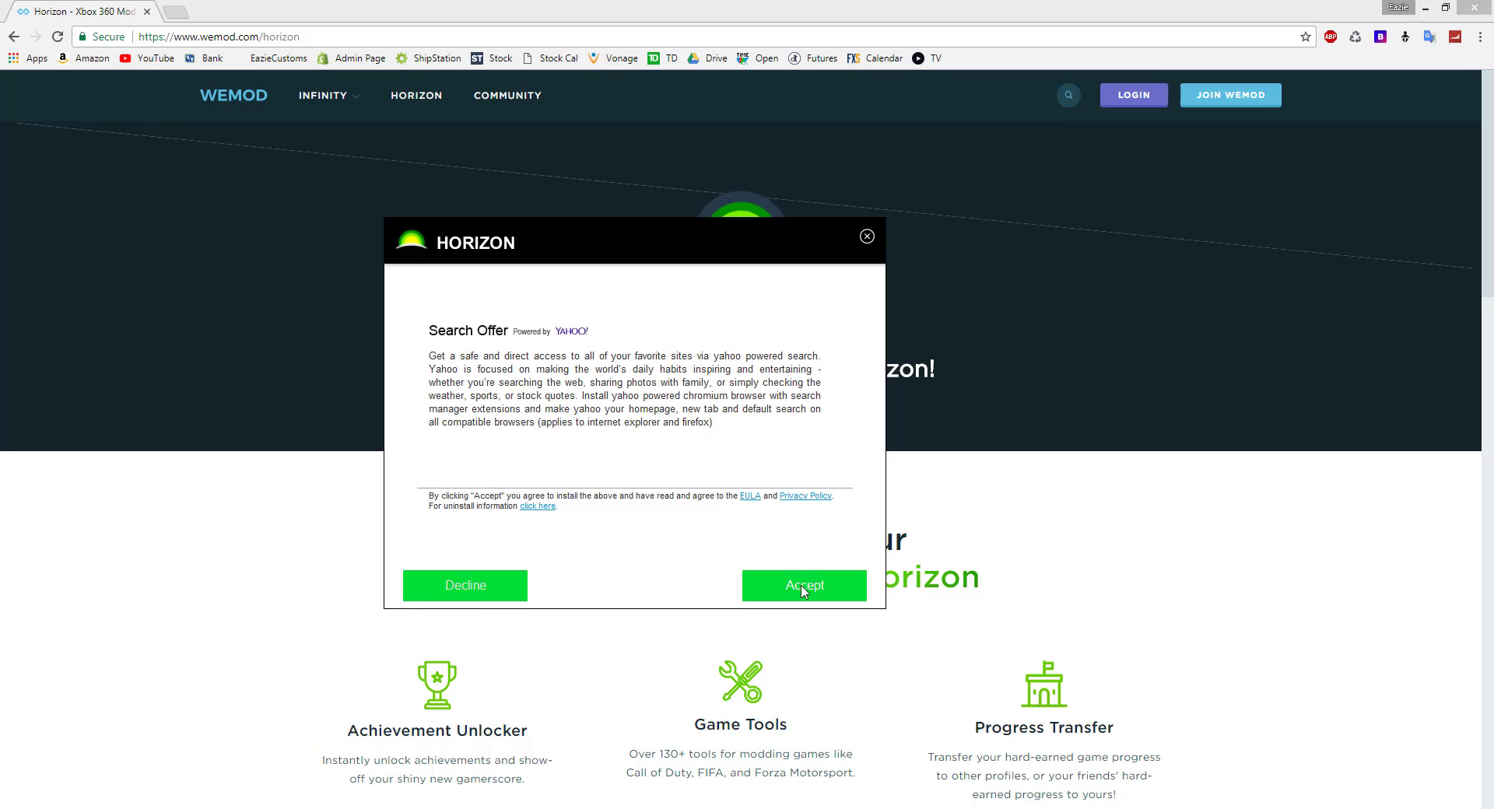
pyautogui.click(465, 585)
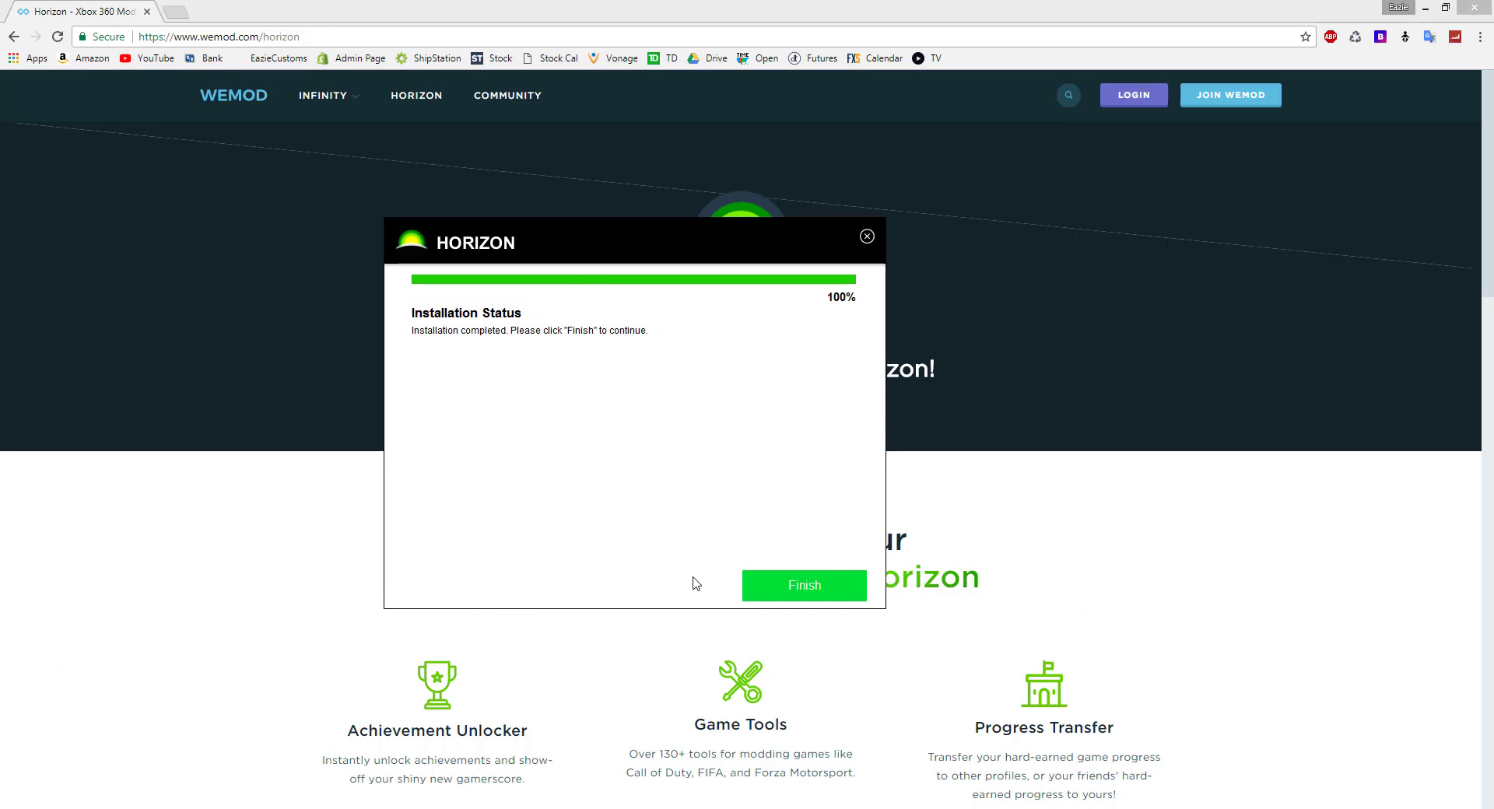
pyautogui.click(788, 588)
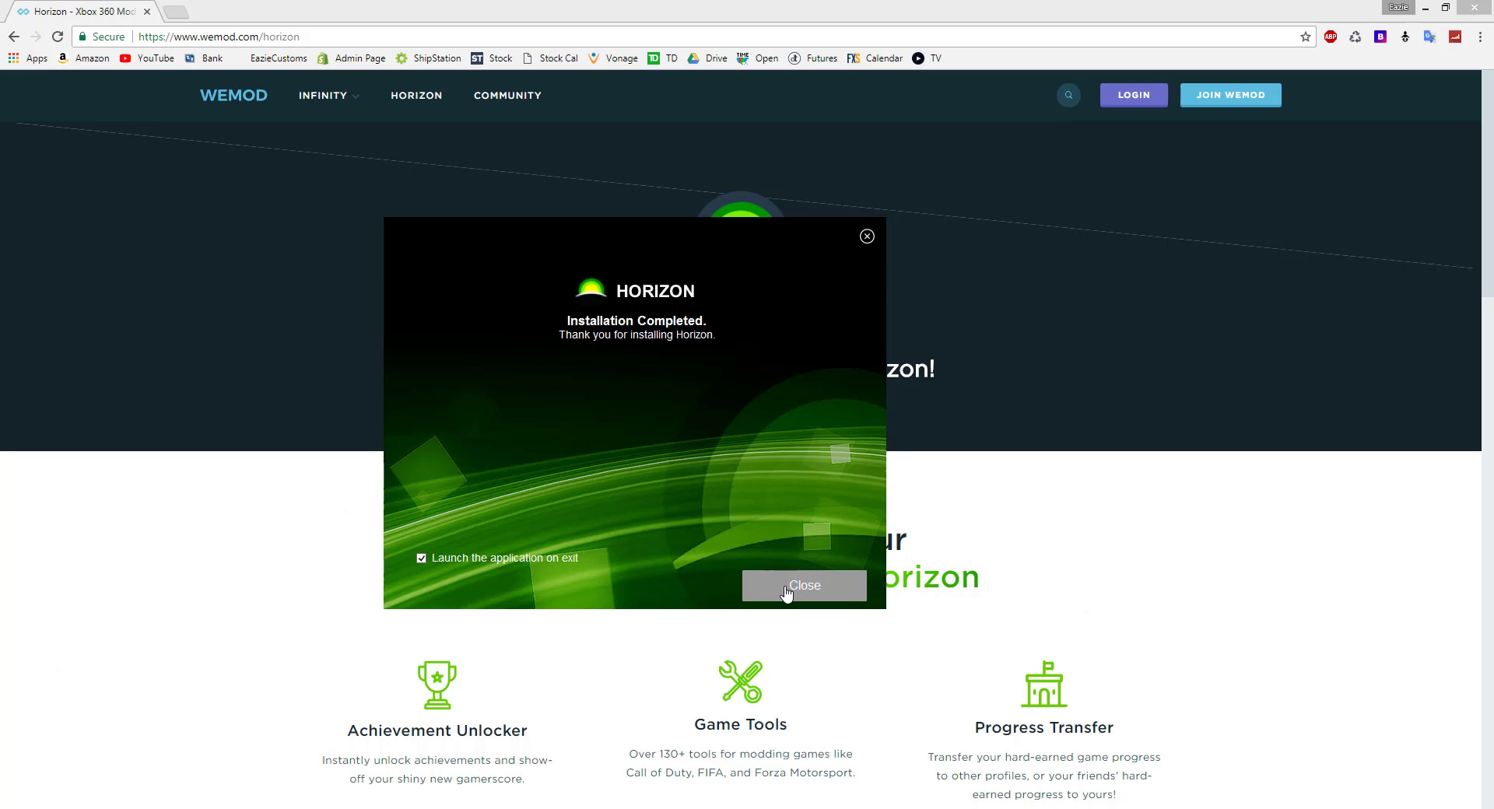
pyautogui.click(788, 593)
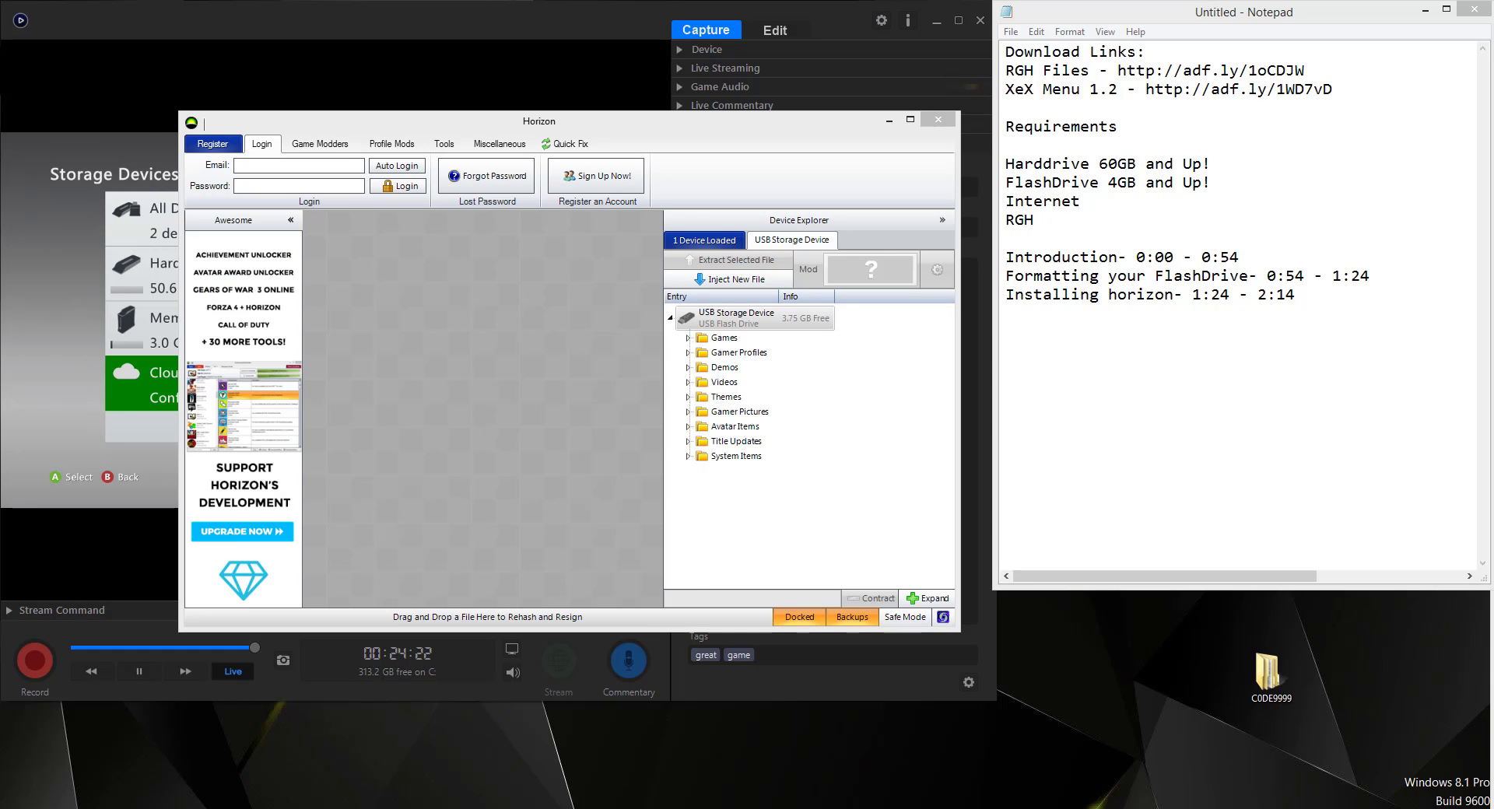
# Reposition the Horizon window slightly and move the C0DE9999 folder on the desktop closer to it.
pyautogui.moveTo(562, 121); pyautogui.dragTo(559, 114)
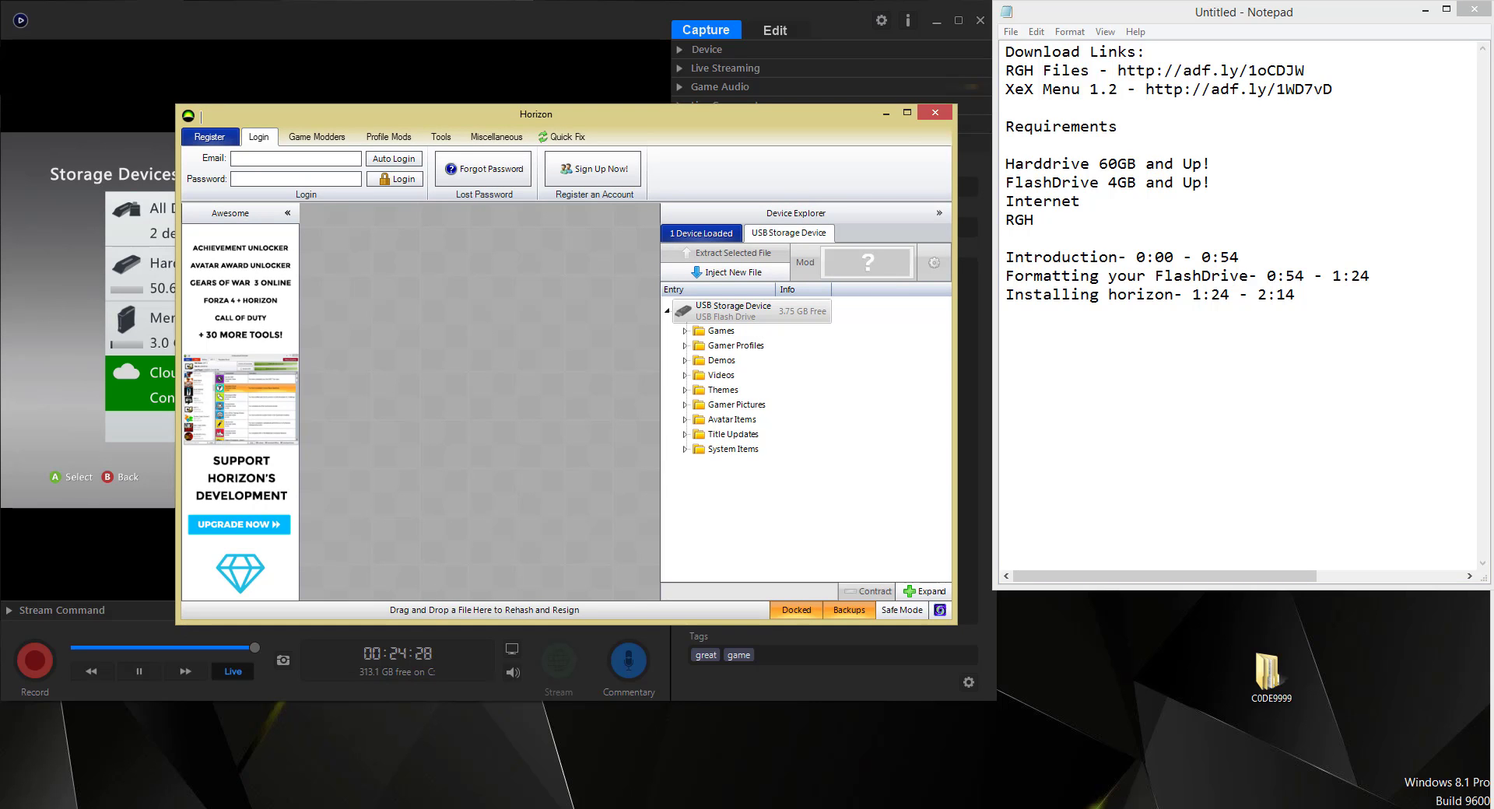
pyautogui.moveTo(1493, 62); pyautogui.dragTo(1492, 194)
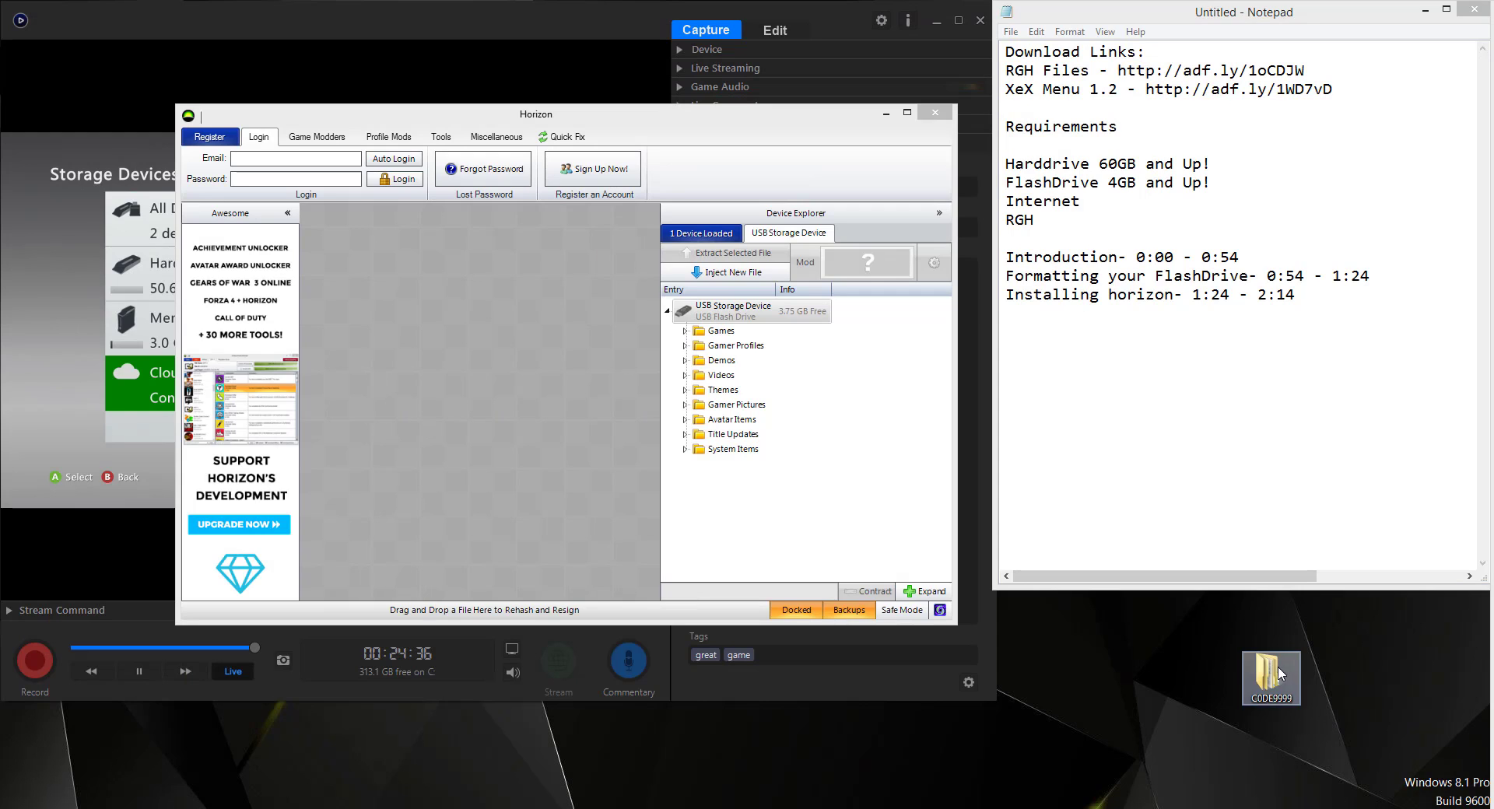
pyautogui.moveTo(1284, 674); pyautogui.dragTo(1229, 668)
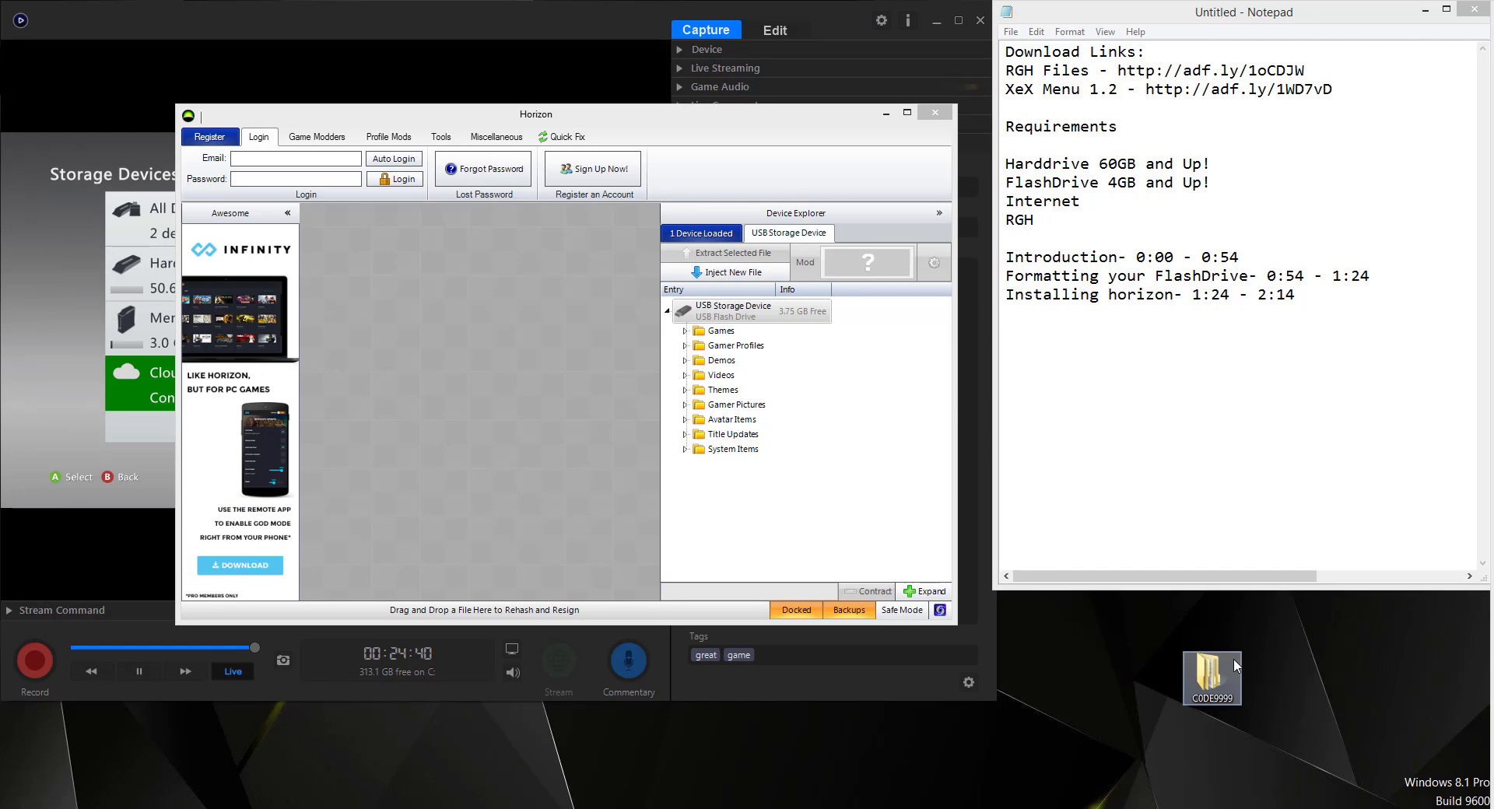
pyautogui.moveTo(1233, 662); pyautogui.dragTo(1181, 646)
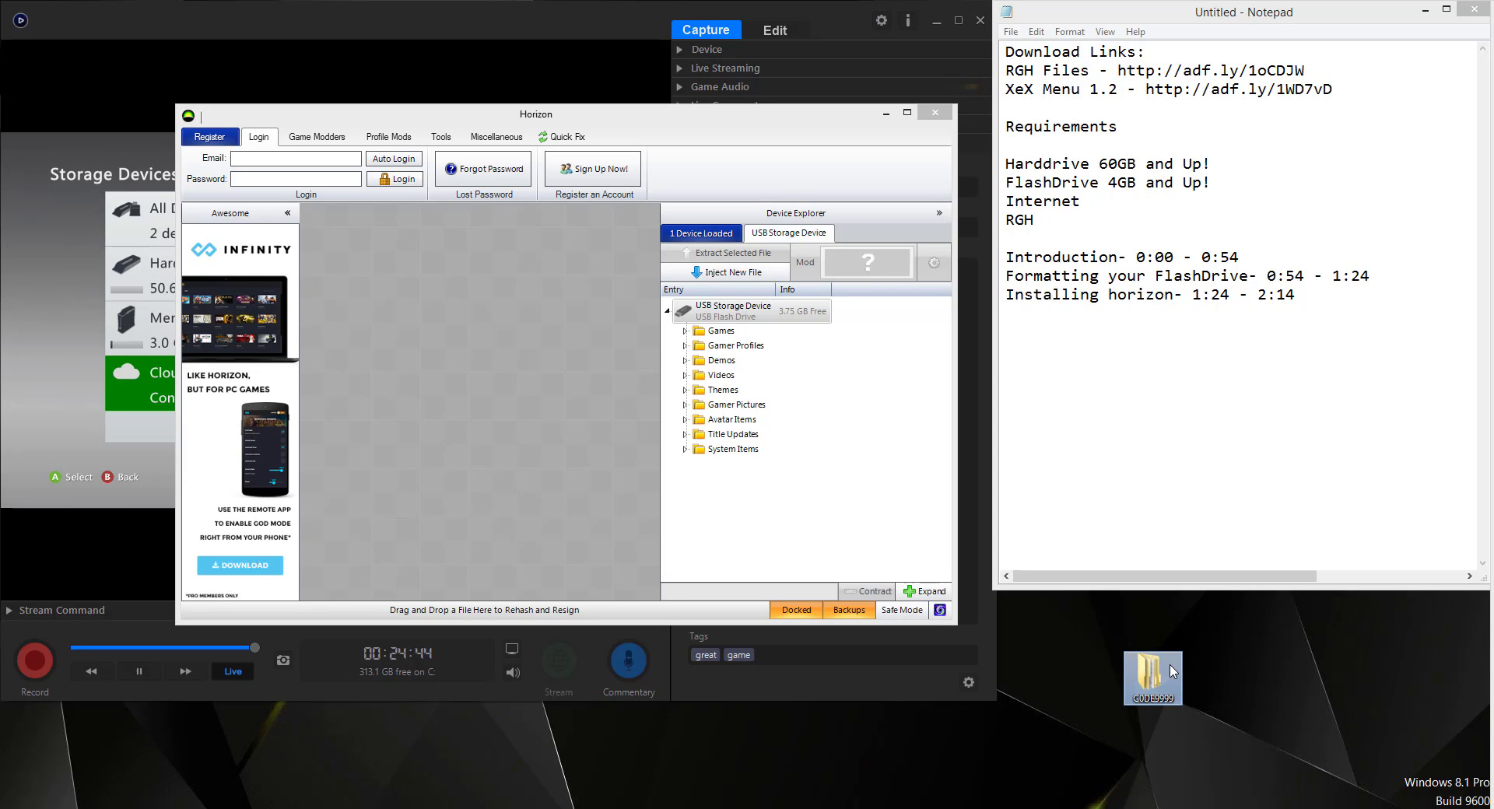
# Expand the Demos folder of the USB Storage Device in Horizon's Device Explorer.
pyautogui.moveTo(1157, 667); pyautogui.dragTo(700, 243)
pyautogui.click(767, 434)
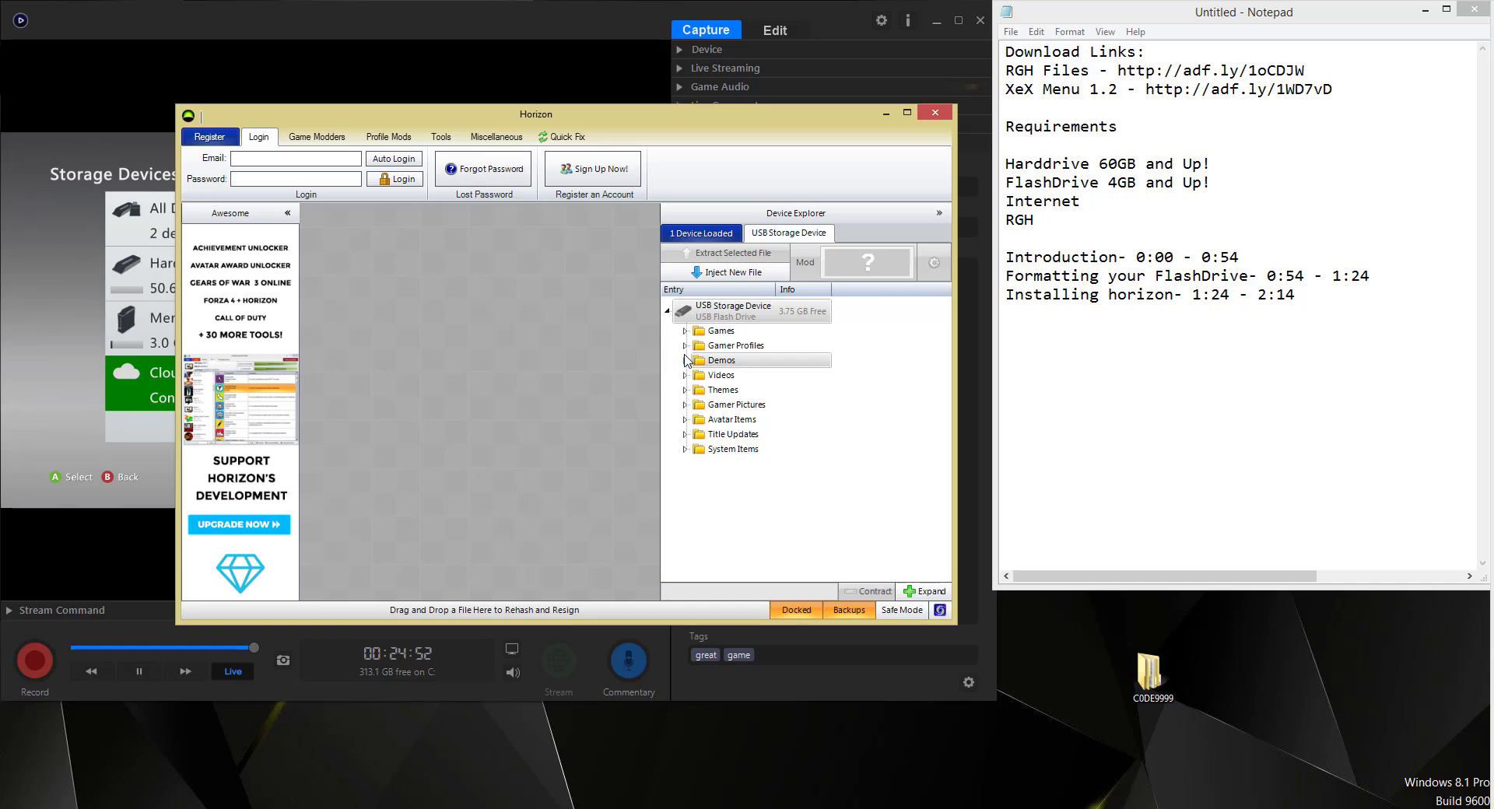
pyautogui.click(686, 361)
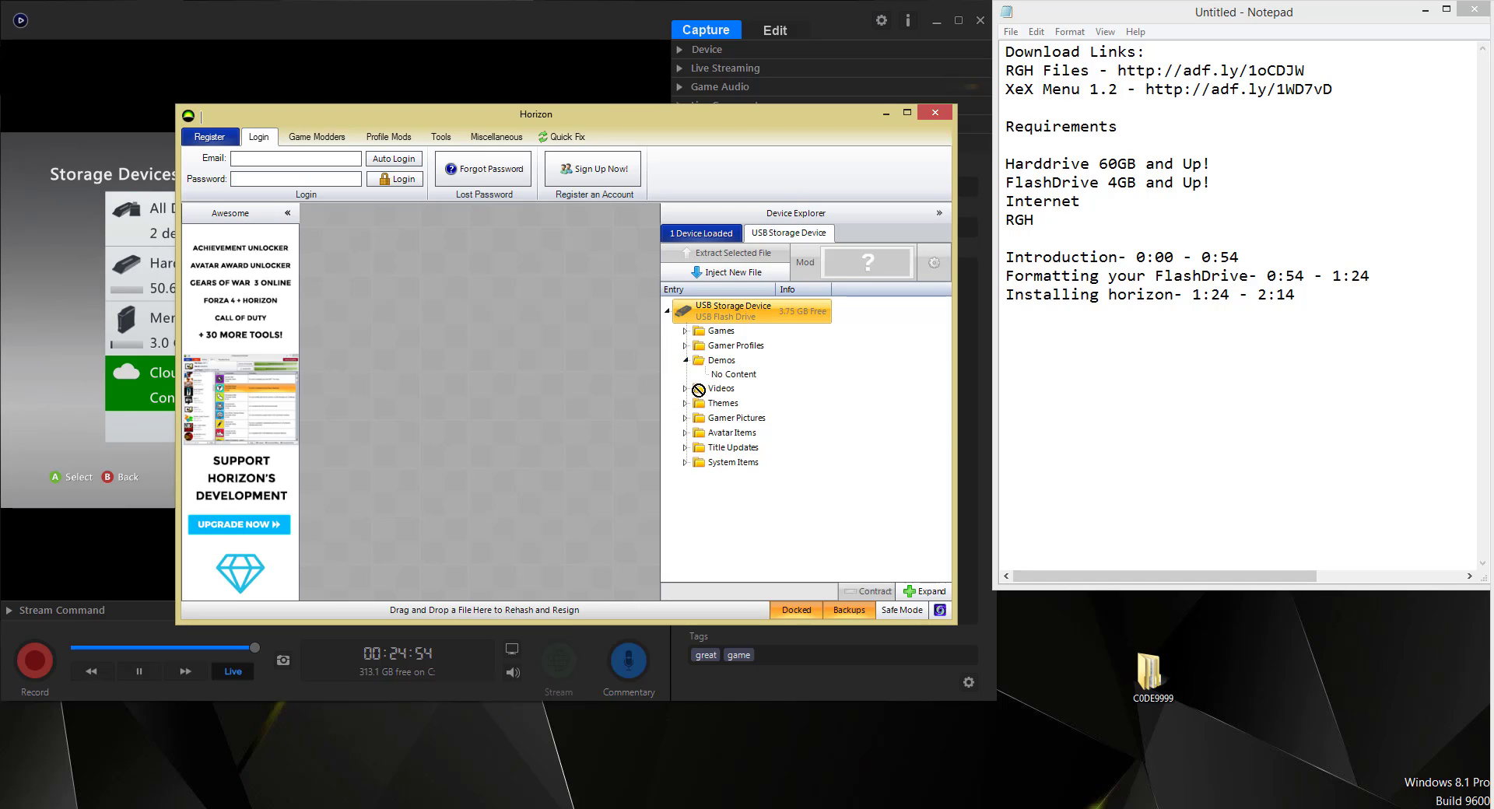
# Open the C0DE9999 folder from the desktop and go into its 00080000 subfolder.
pyautogui.doubleClick(1148, 673)
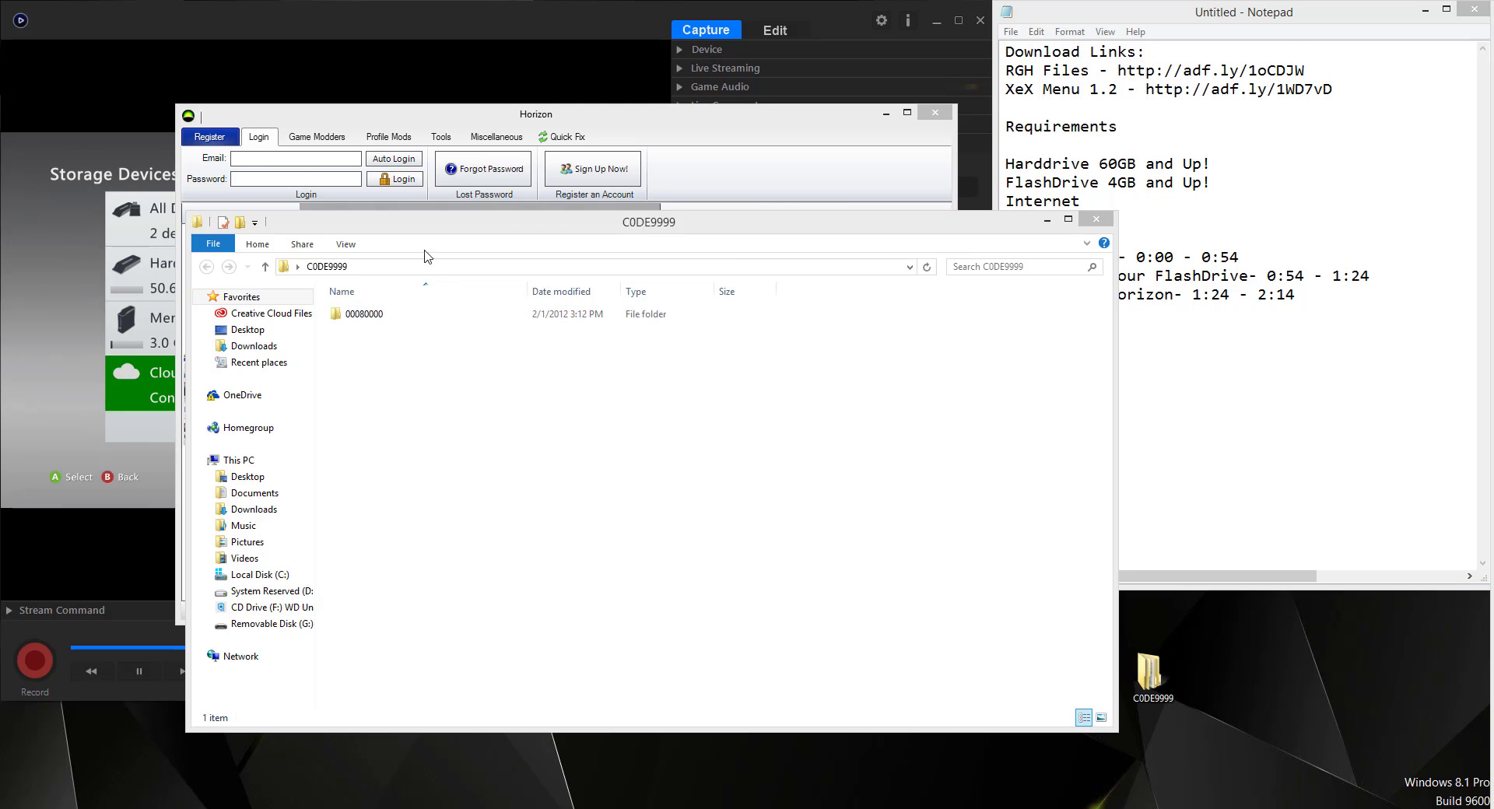
pyautogui.moveTo(488, 224); pyautogui.dragTo(555, 252)
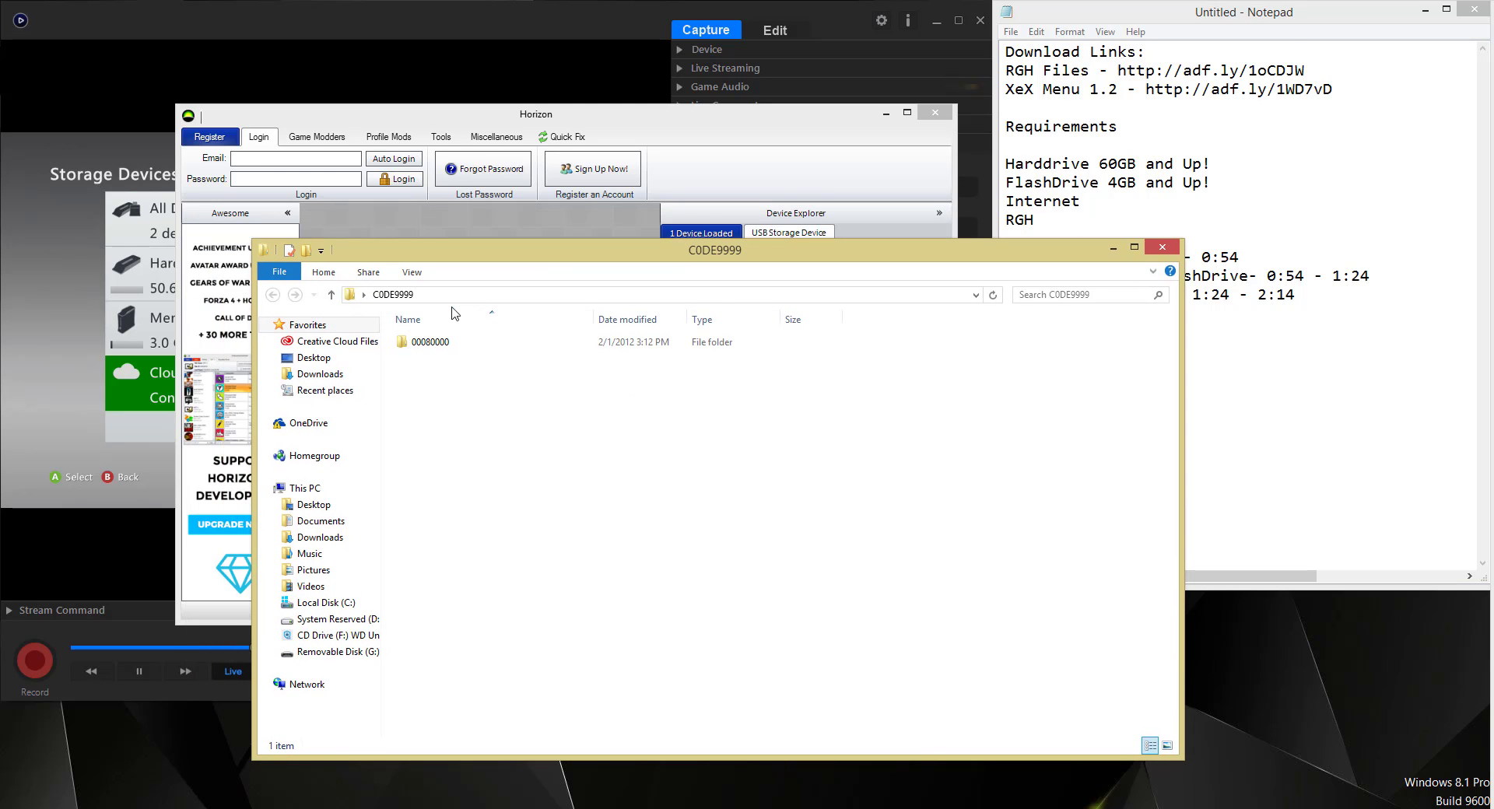
pyautogui.click(432, 343)
pyautogui.doubleClick(433, 343)
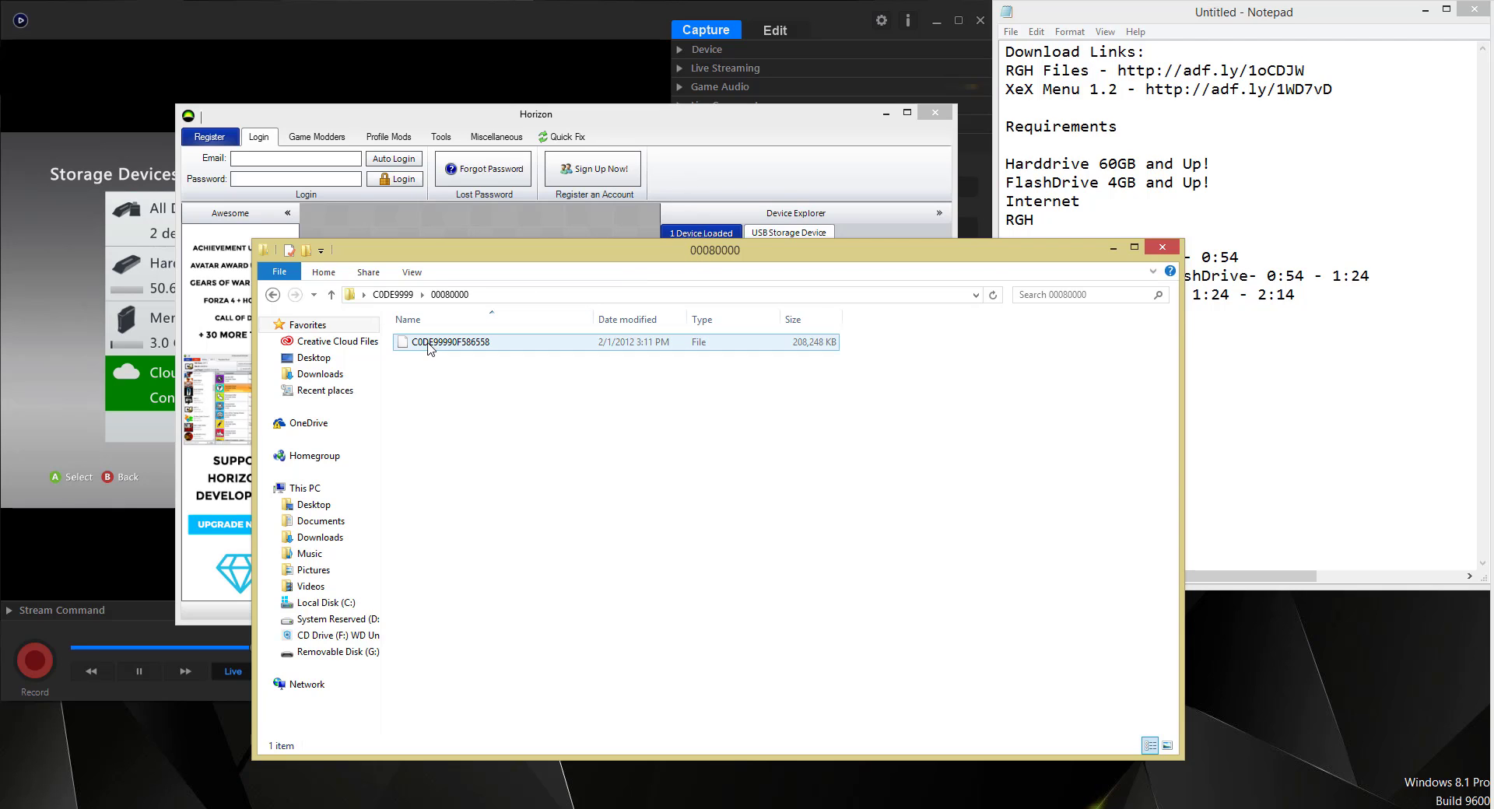
# Transfer the package file C0DE99990F586558 to the USB Storage Device in Horizon and dismiss the completion message.
pyautogui.moveTo(784, 257); pyautogui.dragTo(1400, 260)
pyautogui.moveTo(1072, 345); pyautogui.dragTo(944, 374)
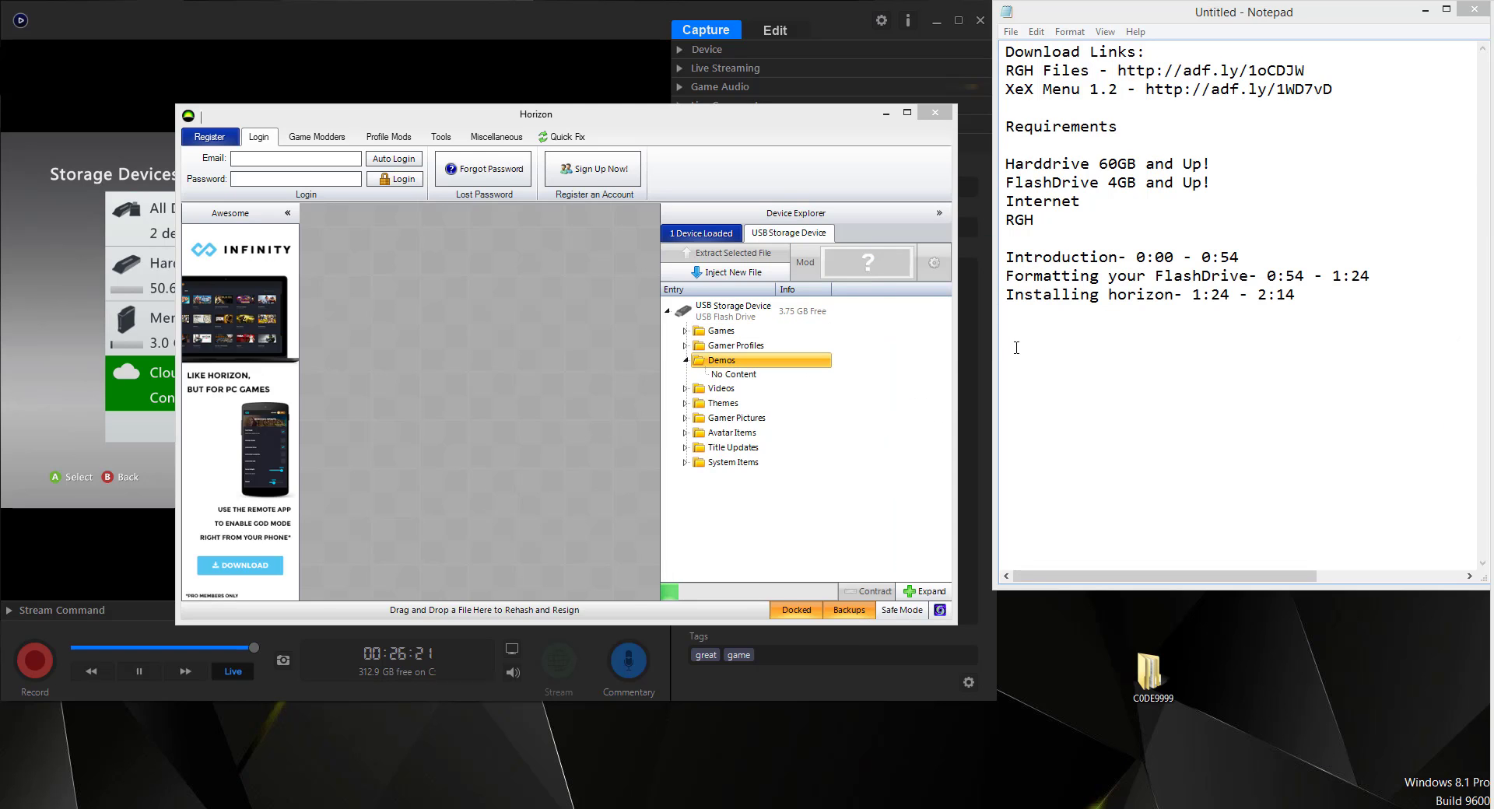
pyautogui.click(731, 274)
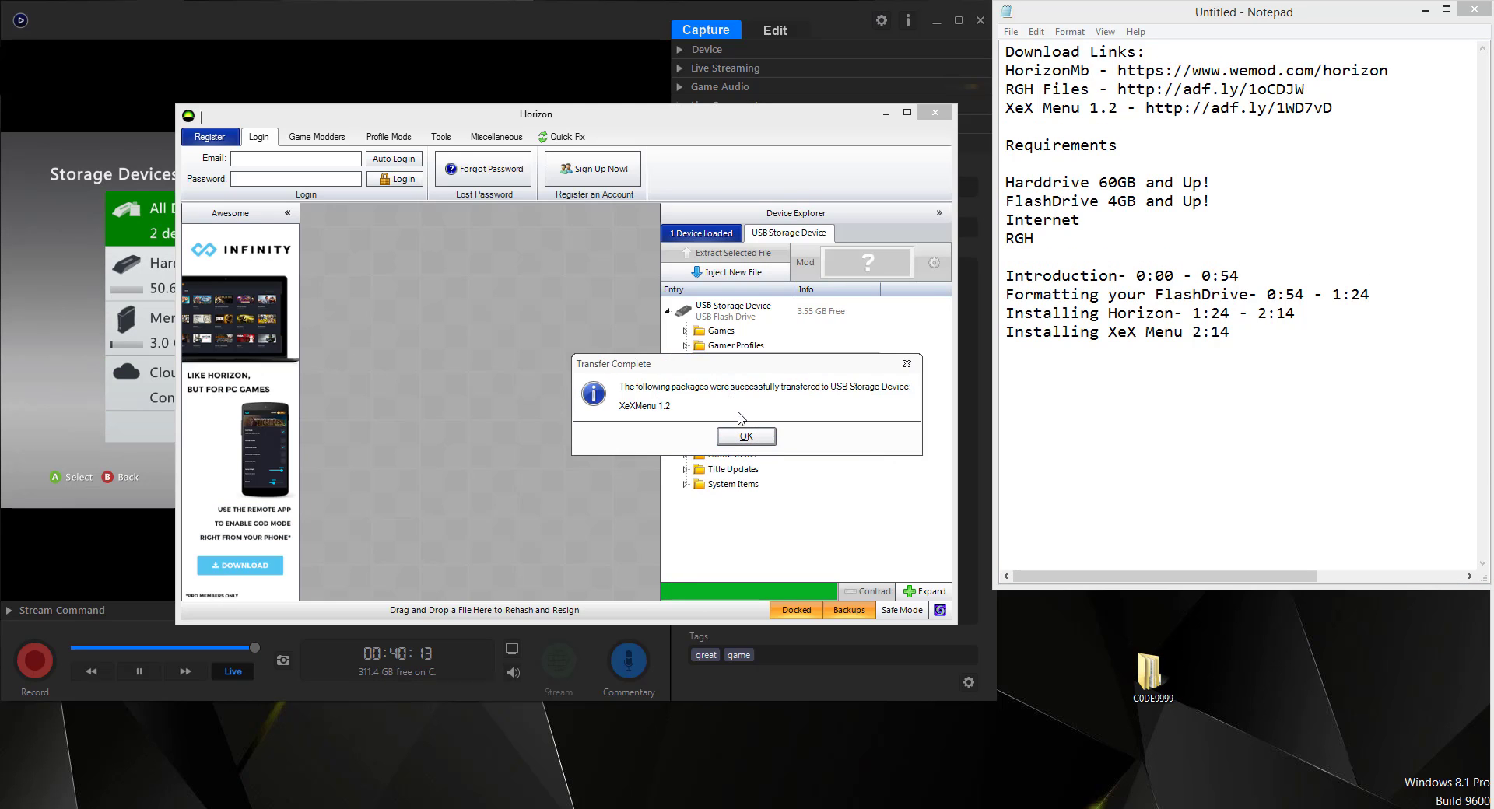
pyautogui.click(745, 437)
pyautogui.click(757, 382)
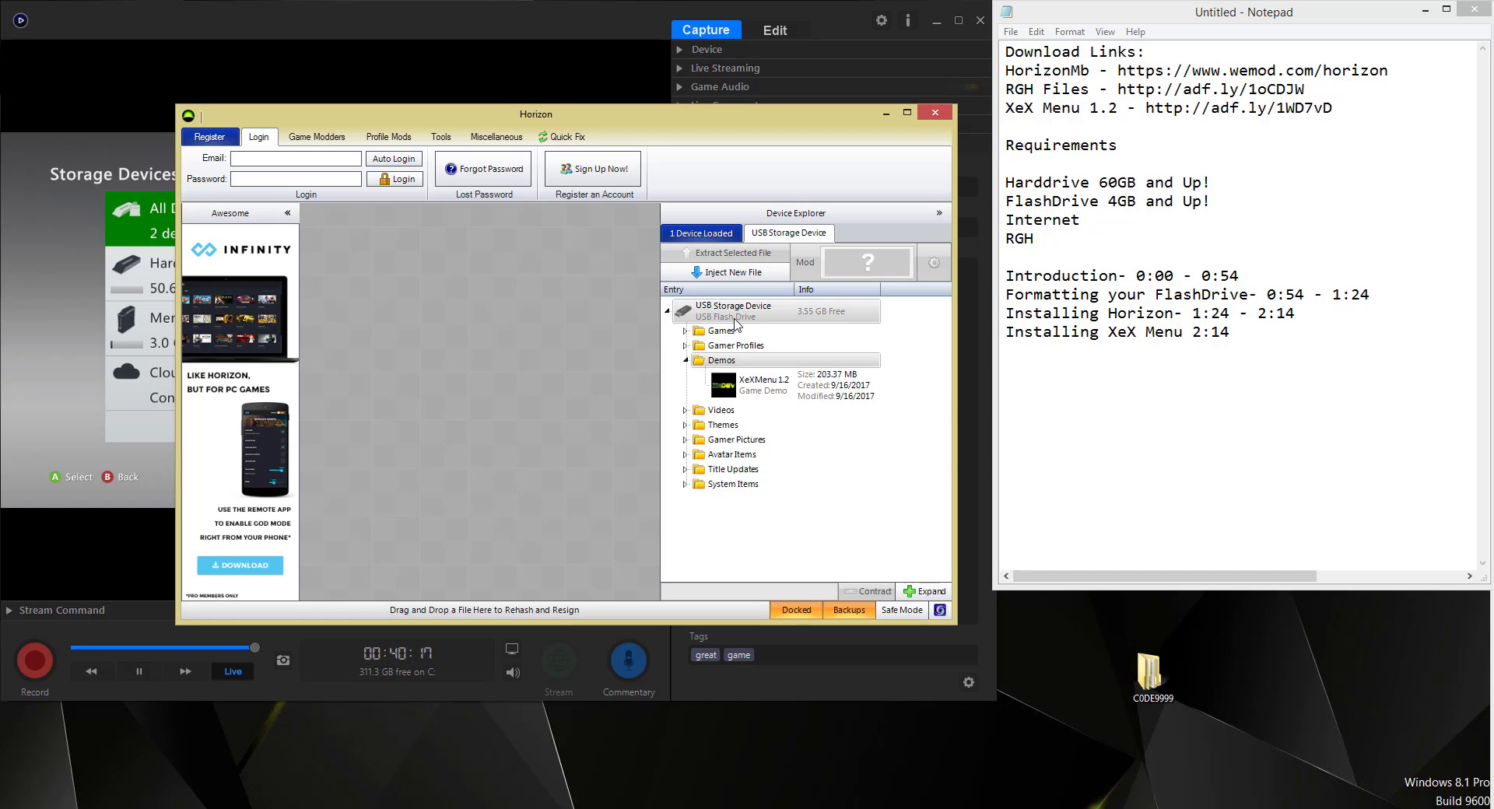
# View the package file in the 00080000 folder through Horizon's file injection dialog and cancel the dialog.
pyautogui.click(728, 273)
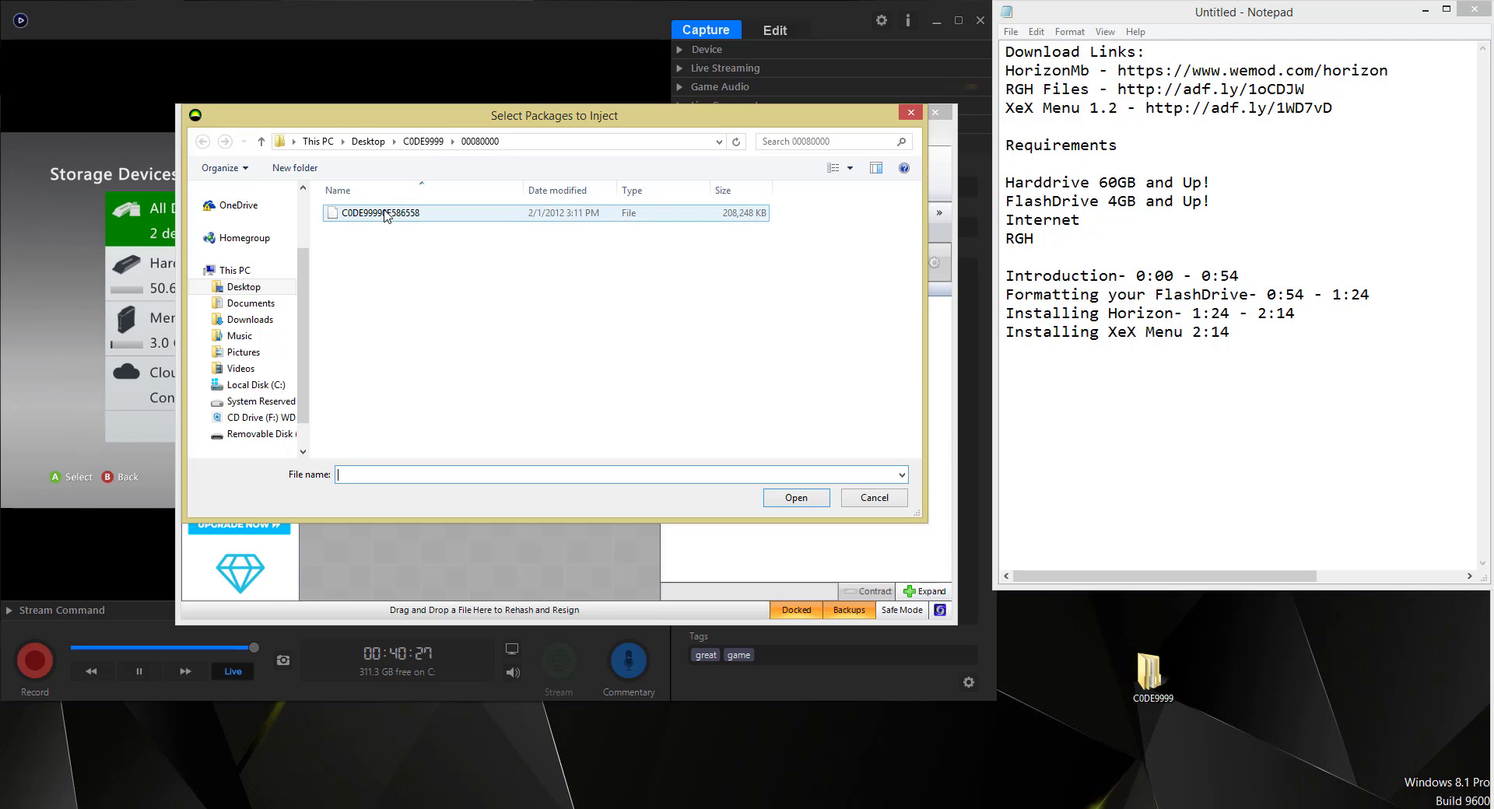
pyautogui.click(882, 497)
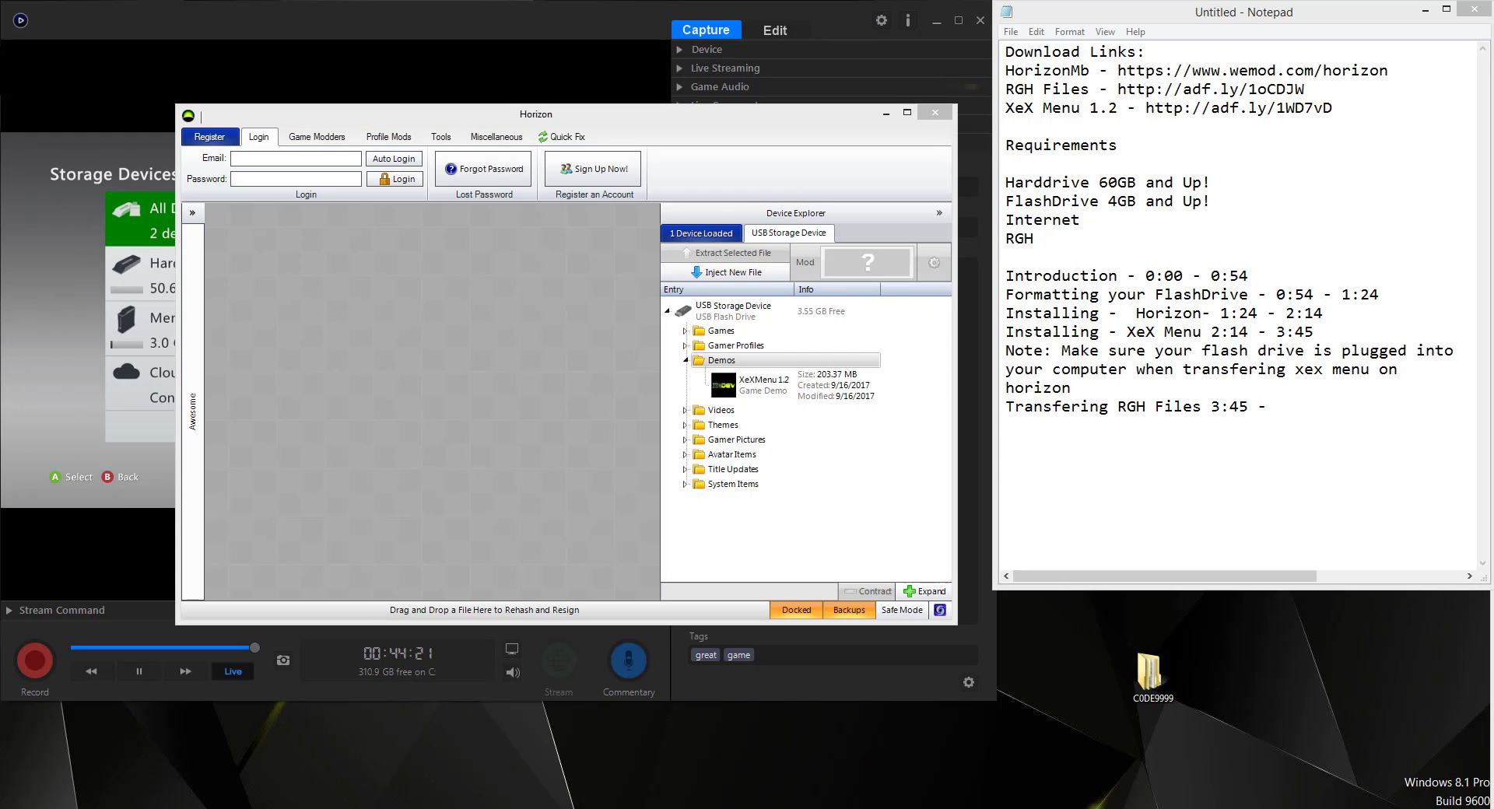
# Copy the RGH Files link from the notes and open it in a maximized Chrome window.
pyautogui.moveTo(1309, 88); pyautogui.dragTo(1119, 90)
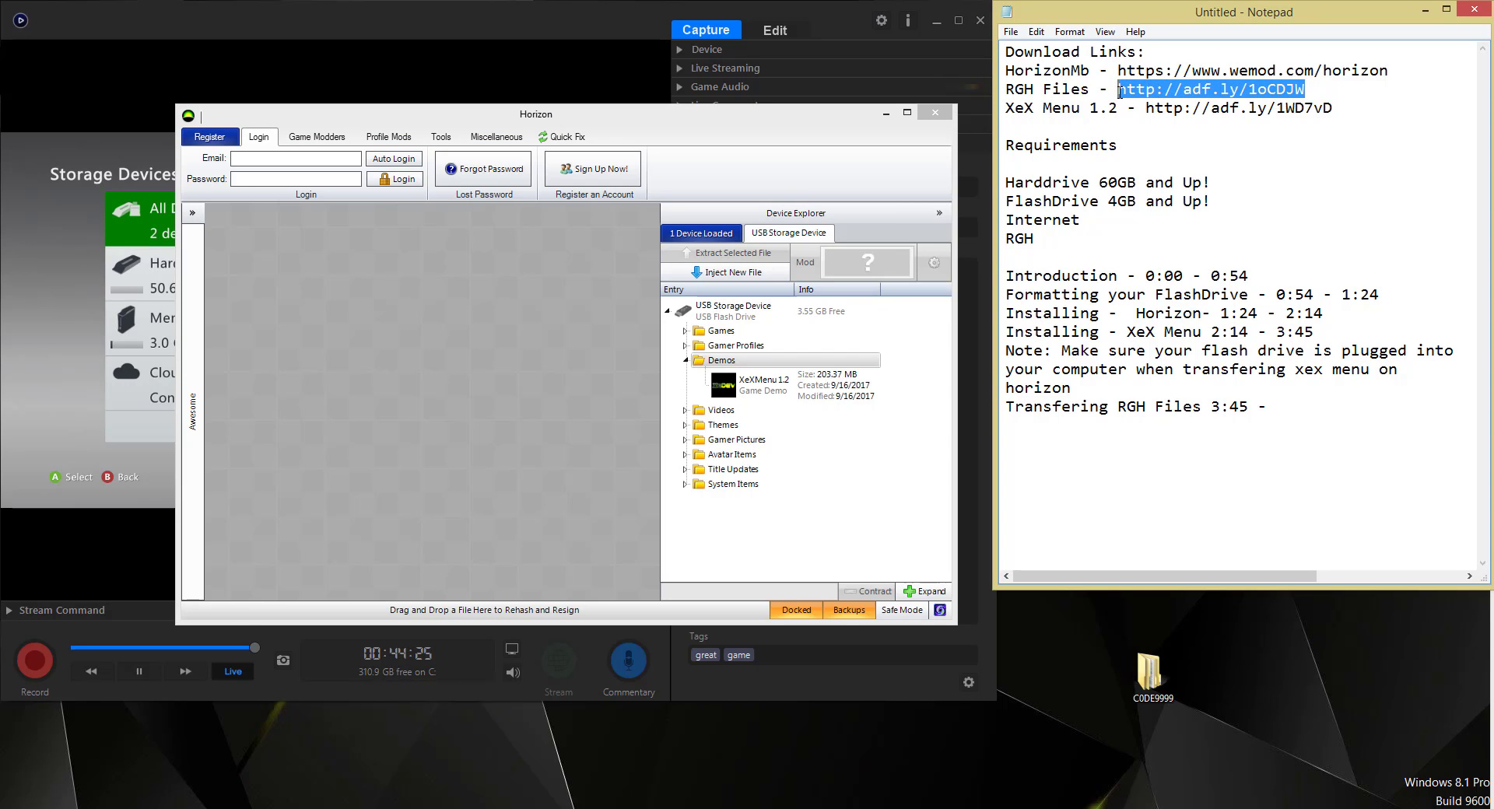
pyautogui.rightClick(1146, 91)
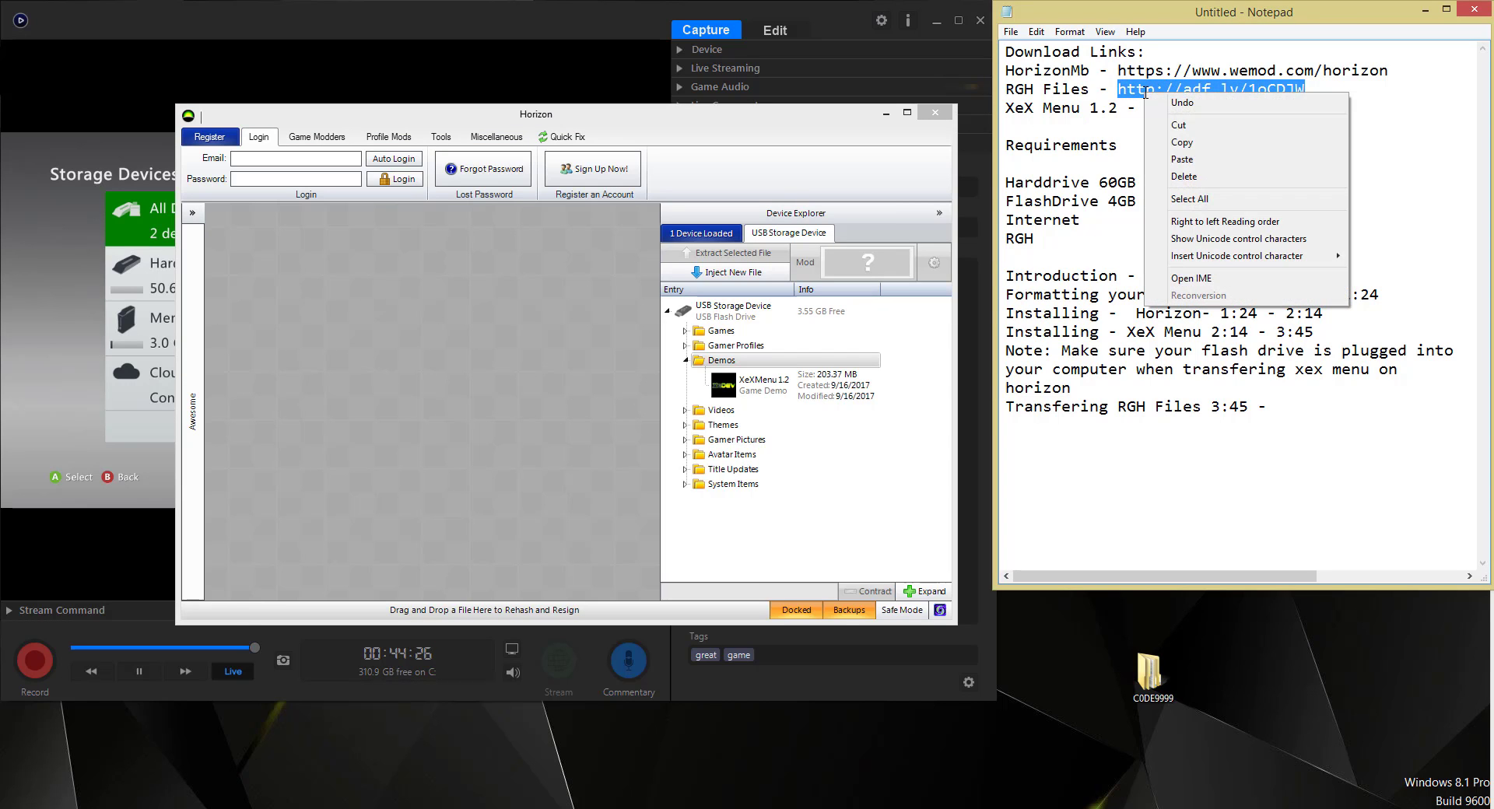
pyautogui.click(1179, 144)
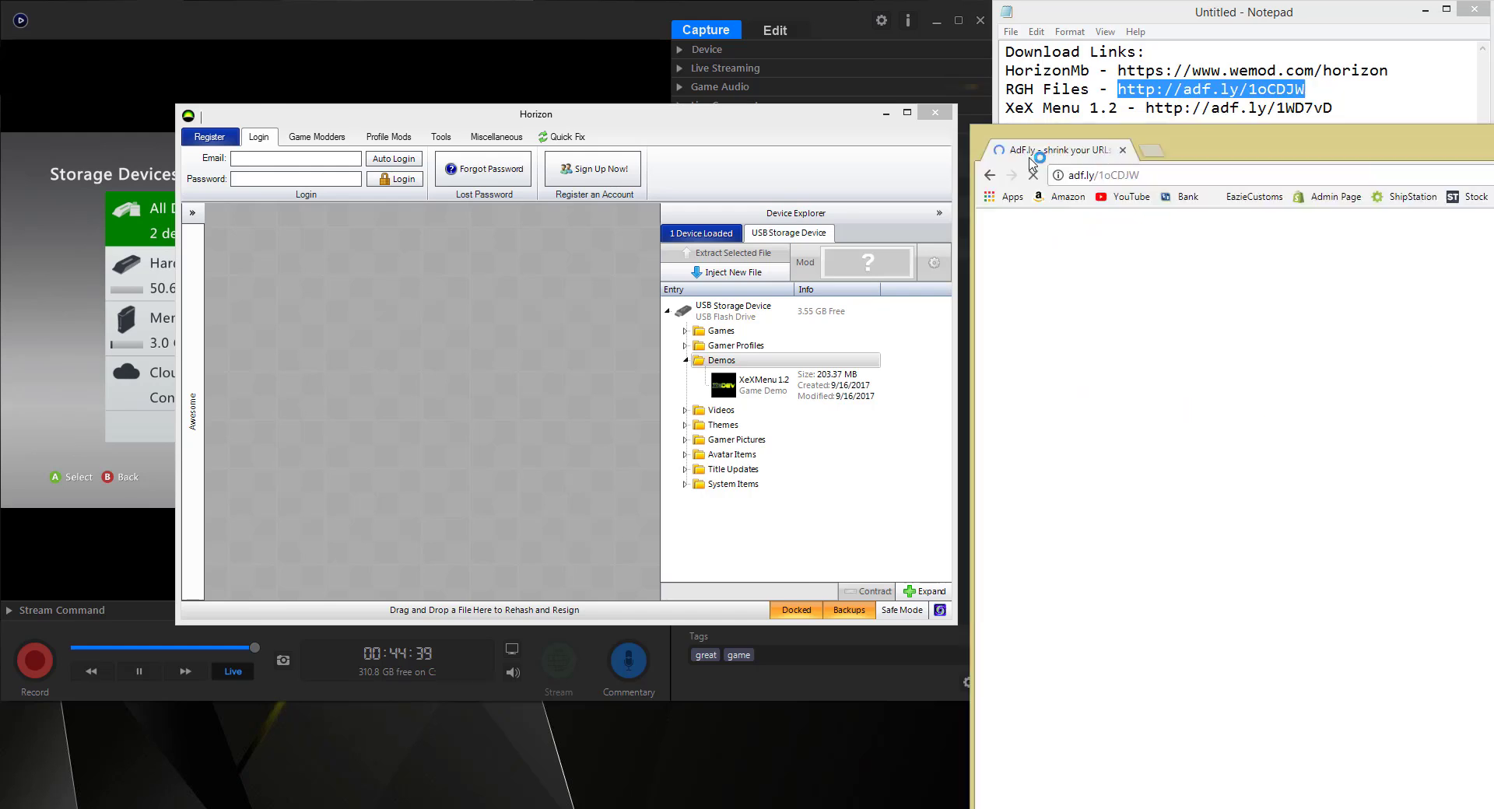
pyautogui.moveTo(1124, 151); pyautogui.dragTo(557, 7)
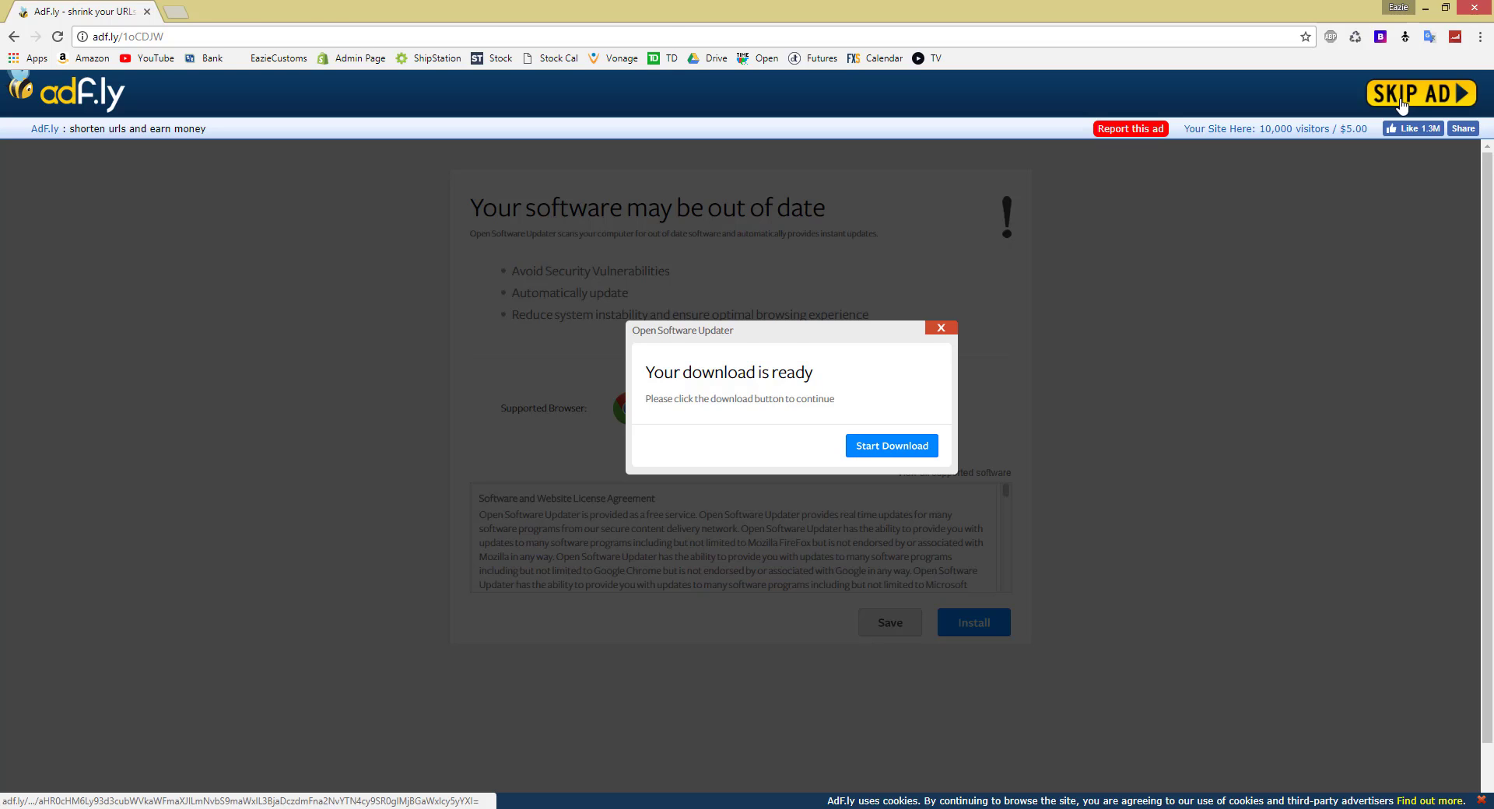
# Skip the AdF.ly advert, close the leftover ad tab and start downloading RGH Files.rar from the redirect page.
pyautogui.click(1416, 93)
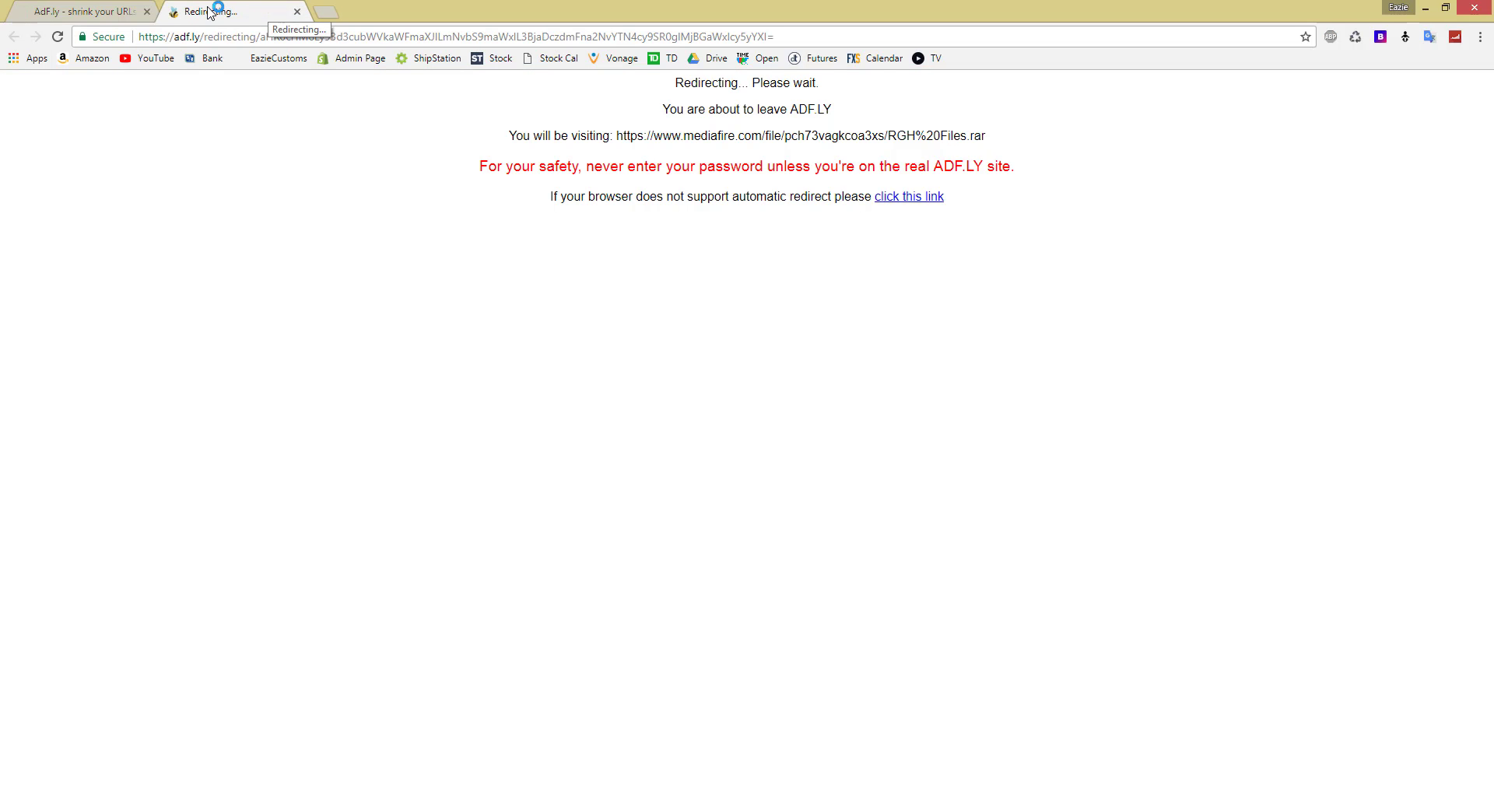
pyautogui.click(109, 11)
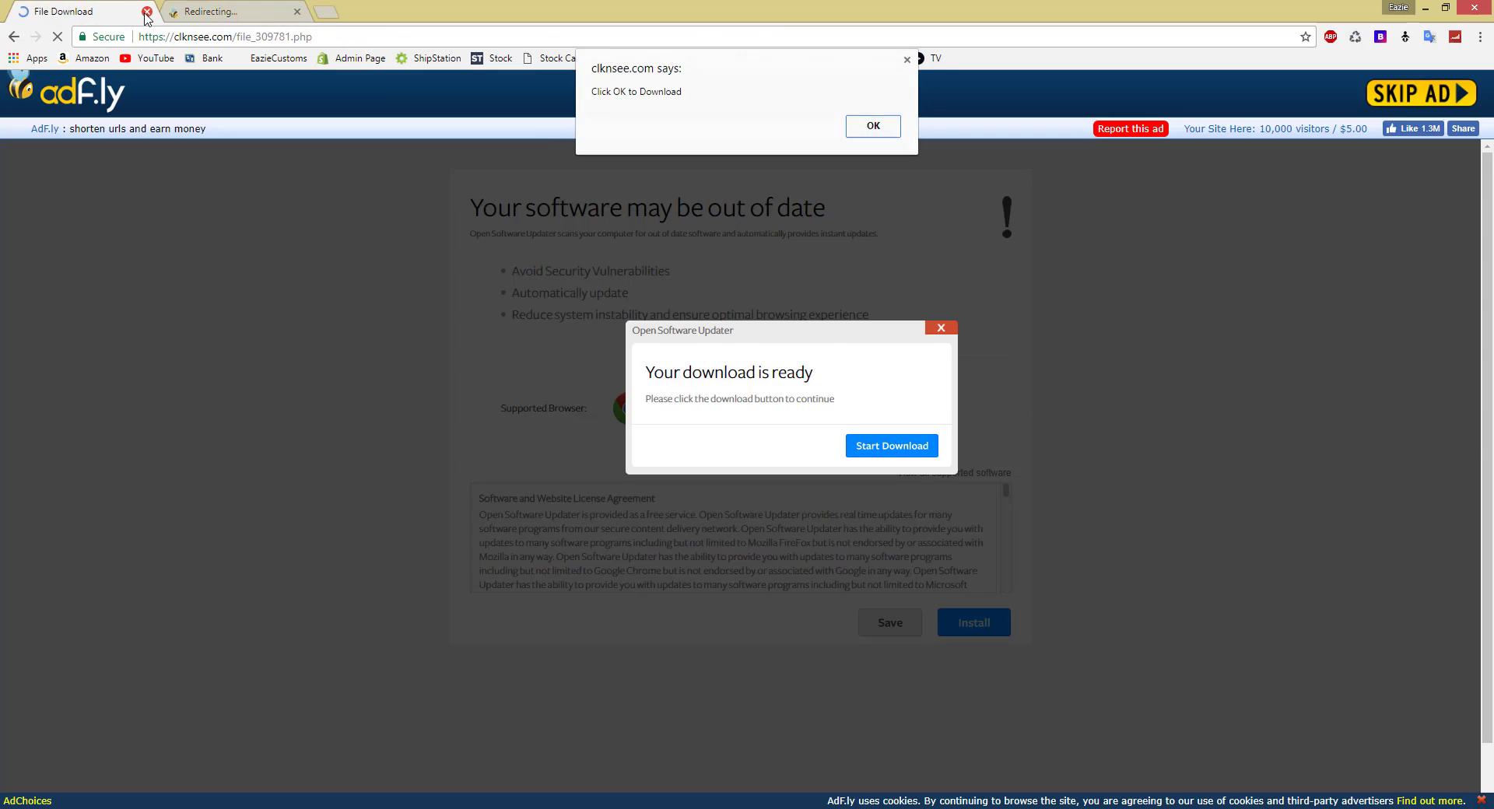
pyautogui.click(147, 12)
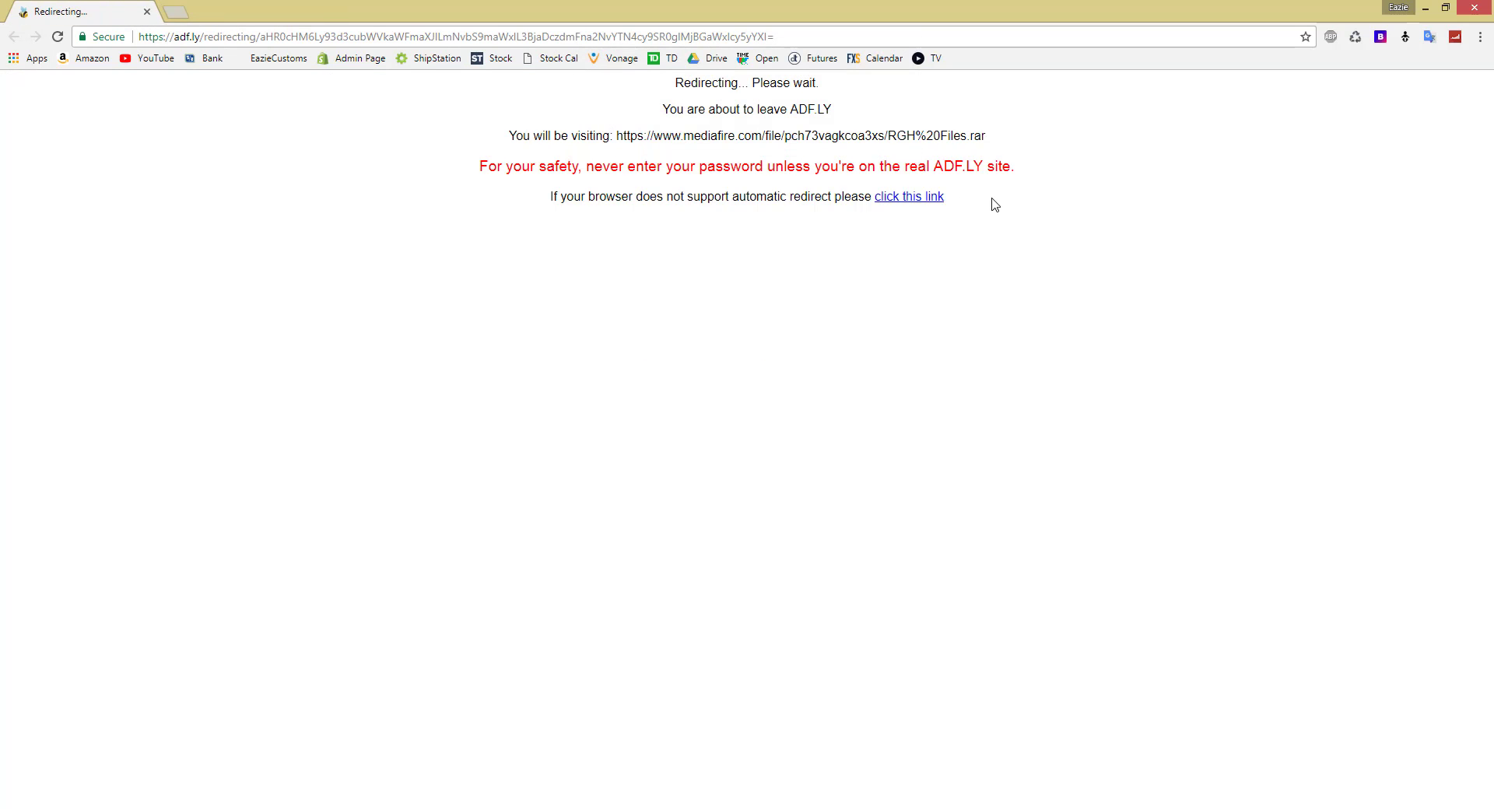
pyautogui.click(930, 206)
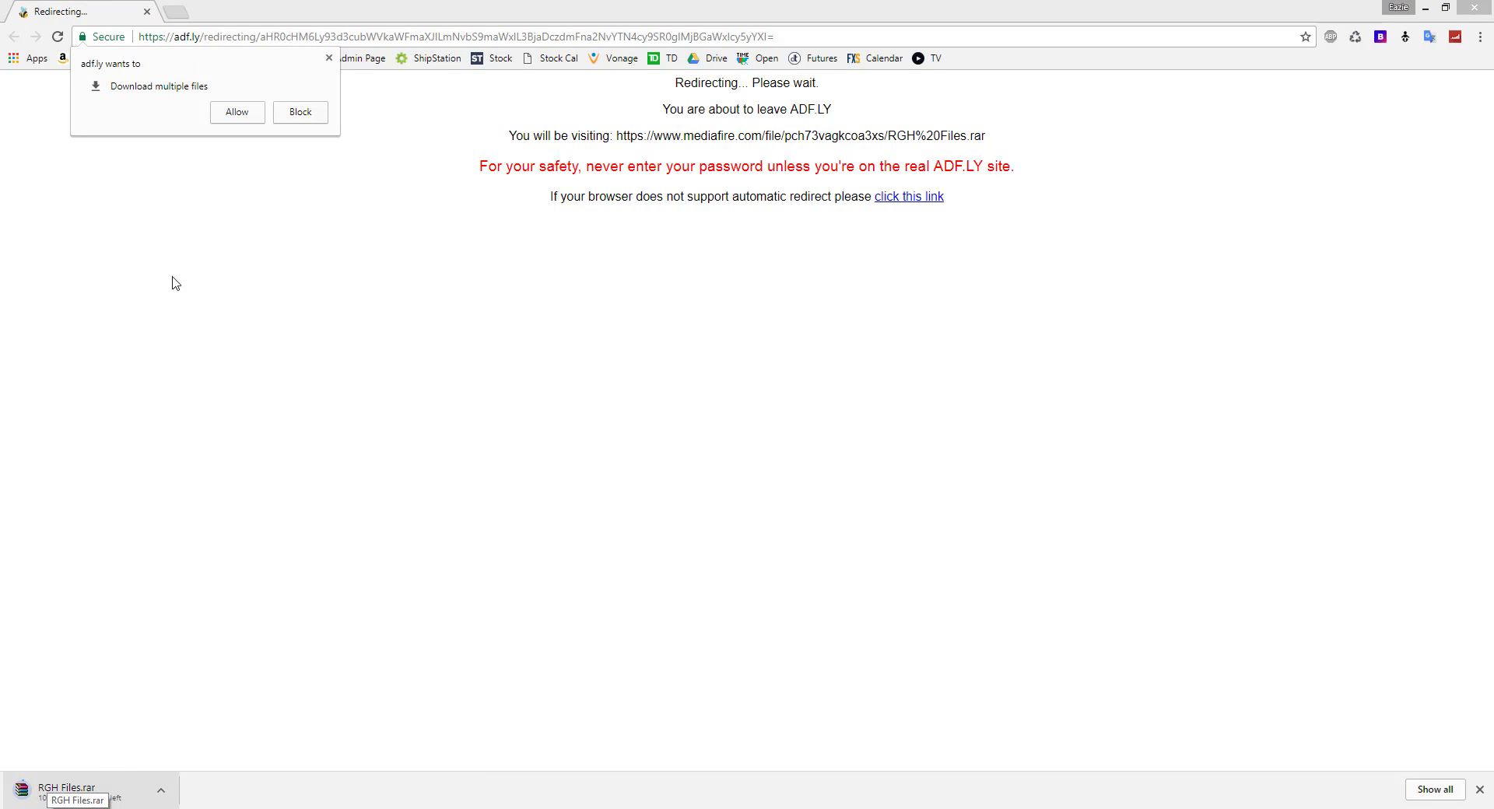
# Block the adf.ly request to download multiple files and minimize the browser window.
pyautogui.click(300, 112)
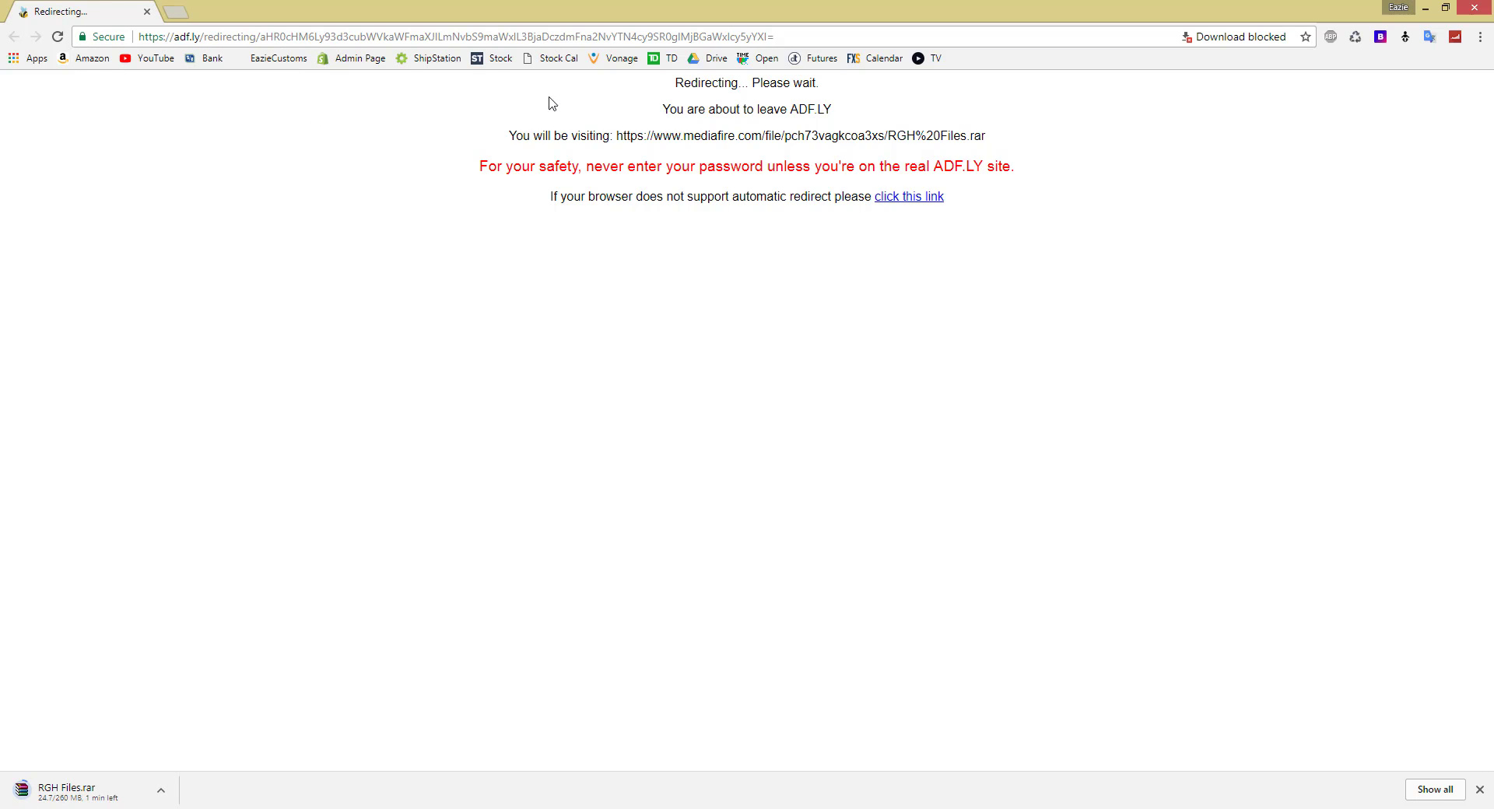
pyautogui.click(1425, 8)
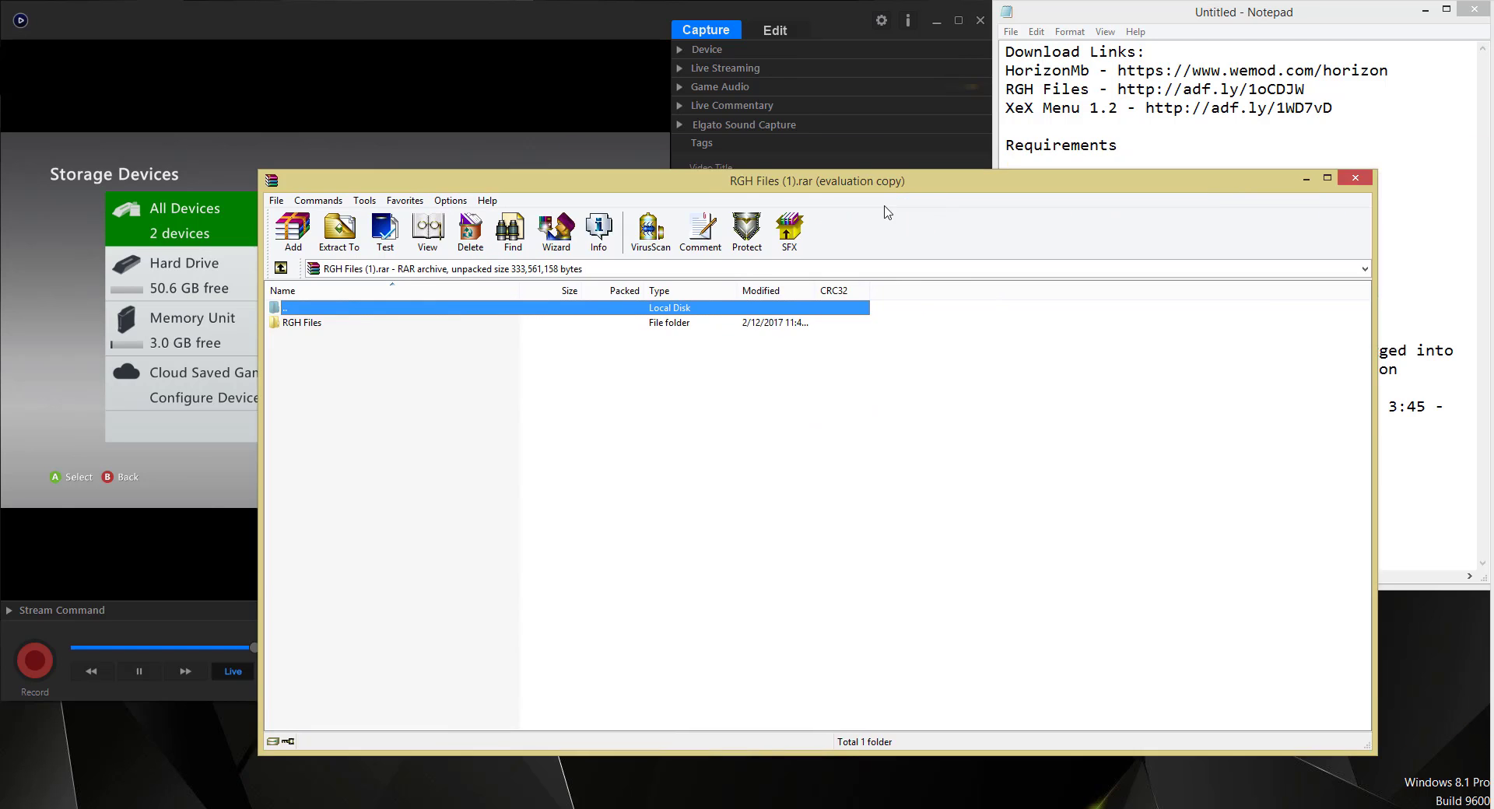
# Extract the RGH Files folder from the RGH Files (1).rar archive to the desktop and minimize the archive window.
pyautogui.moveTo(1053, 182); pyautogui.dragTo(944, 69)
pyautogui.doubleClick(573, 225)
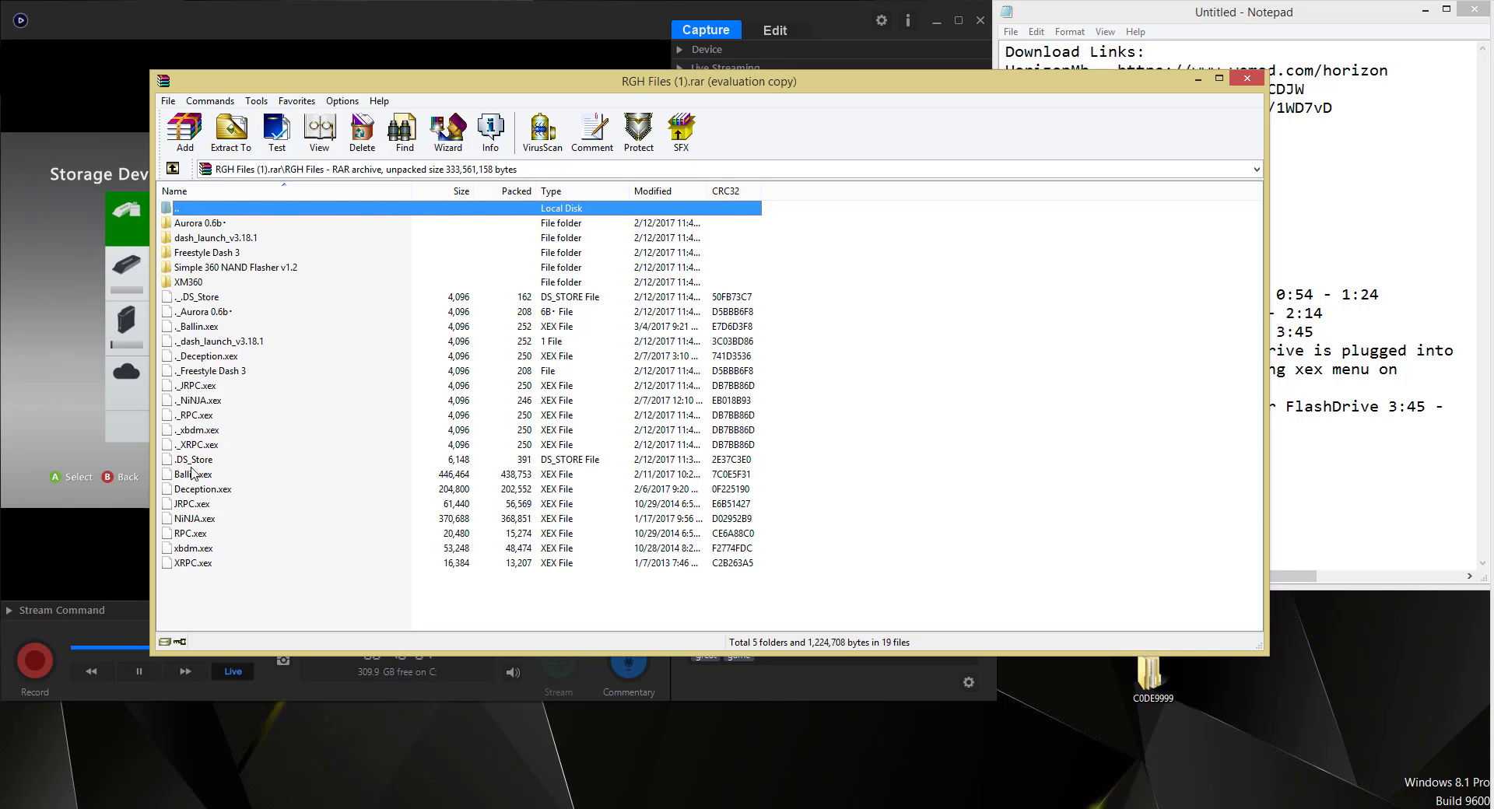
pyautogui.doubleClick(200, 216)
pyautogui.moveTo(195, 223); pyautogui.dragTo(1251, 716)
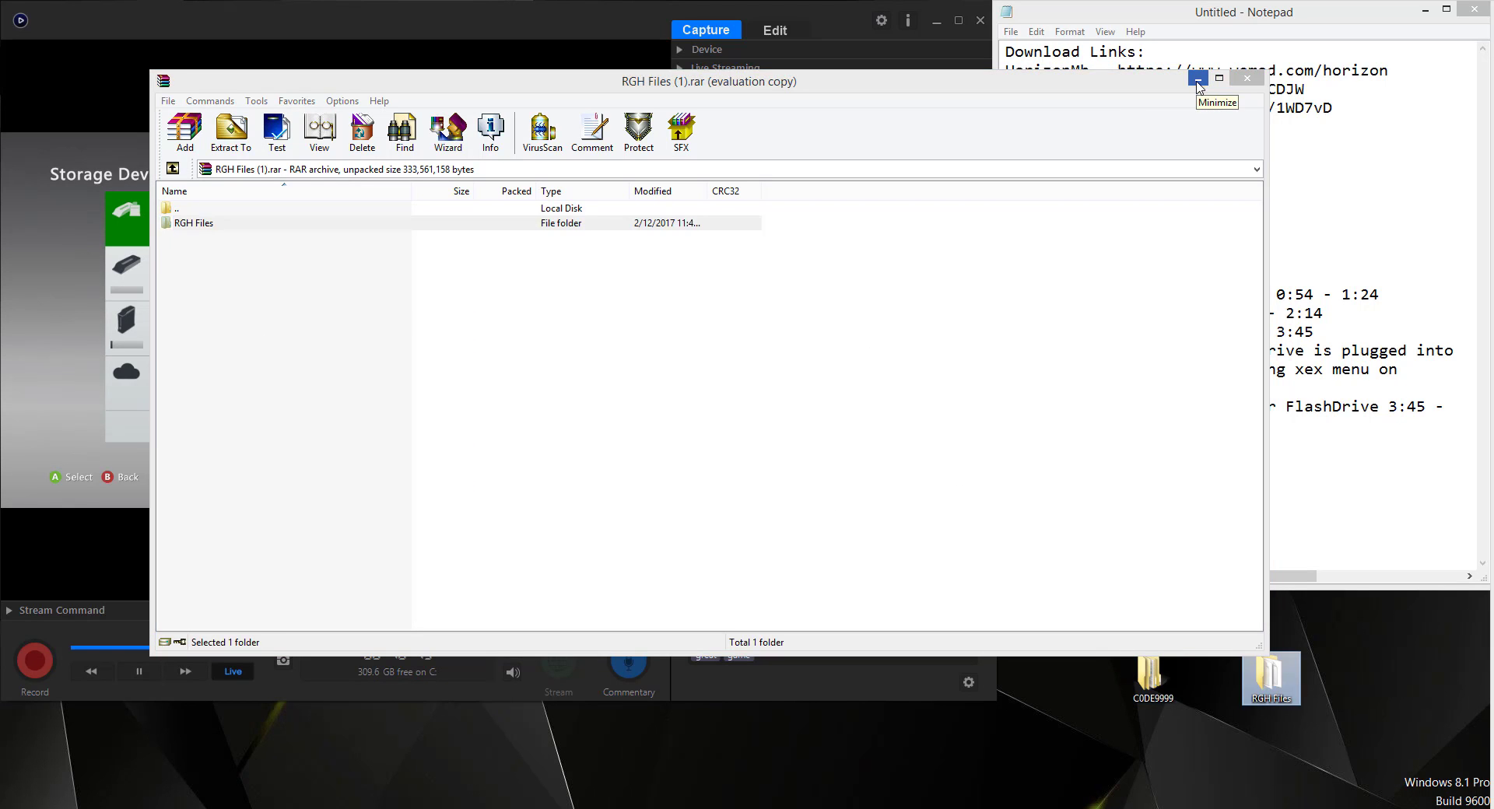
pyautogui.click(1198, 80)
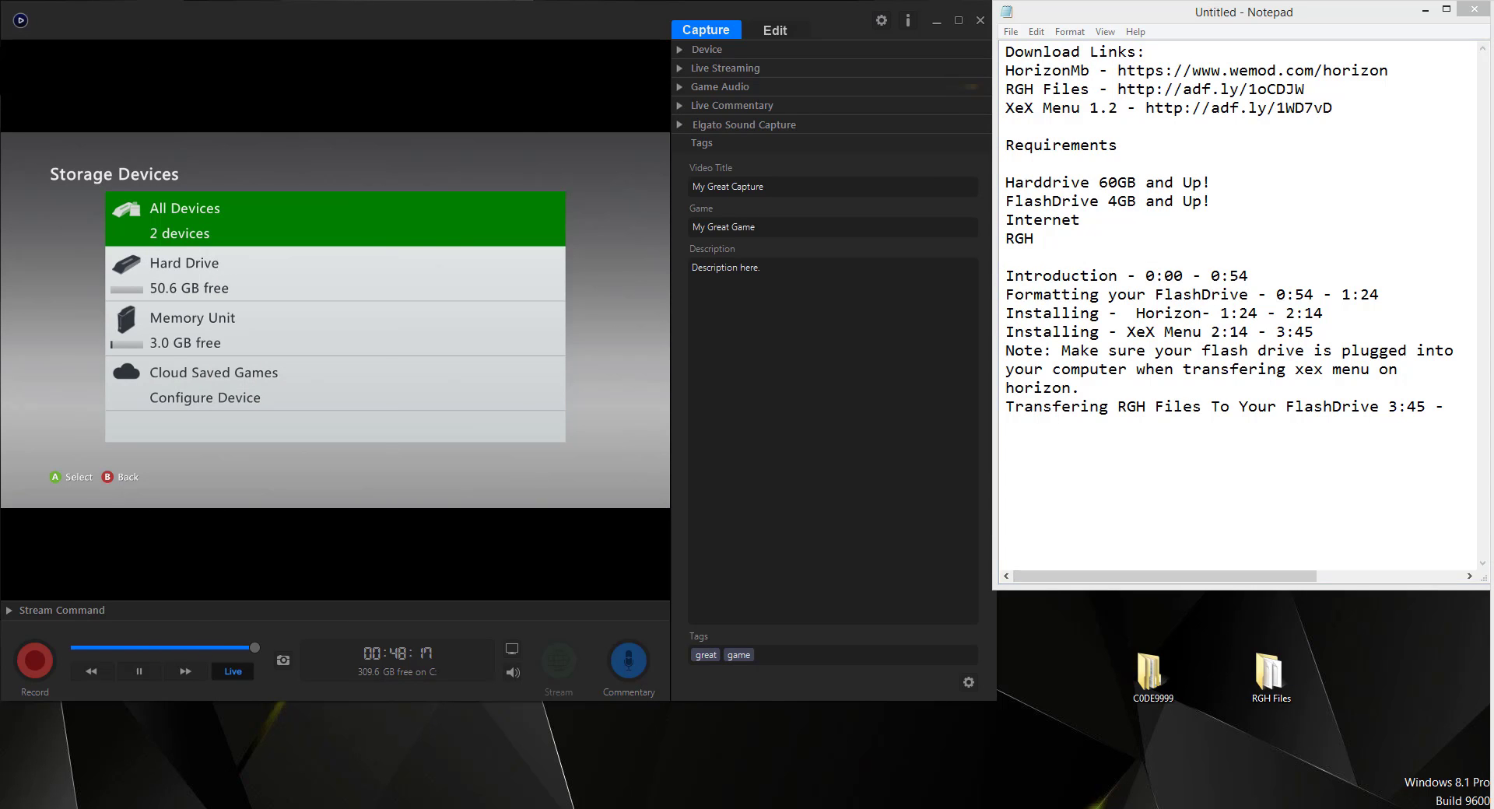
# Open Removable Disk (G:) in a File Explorer window and move the window clear of the desktop folders.
pyautogui.press('super+e')
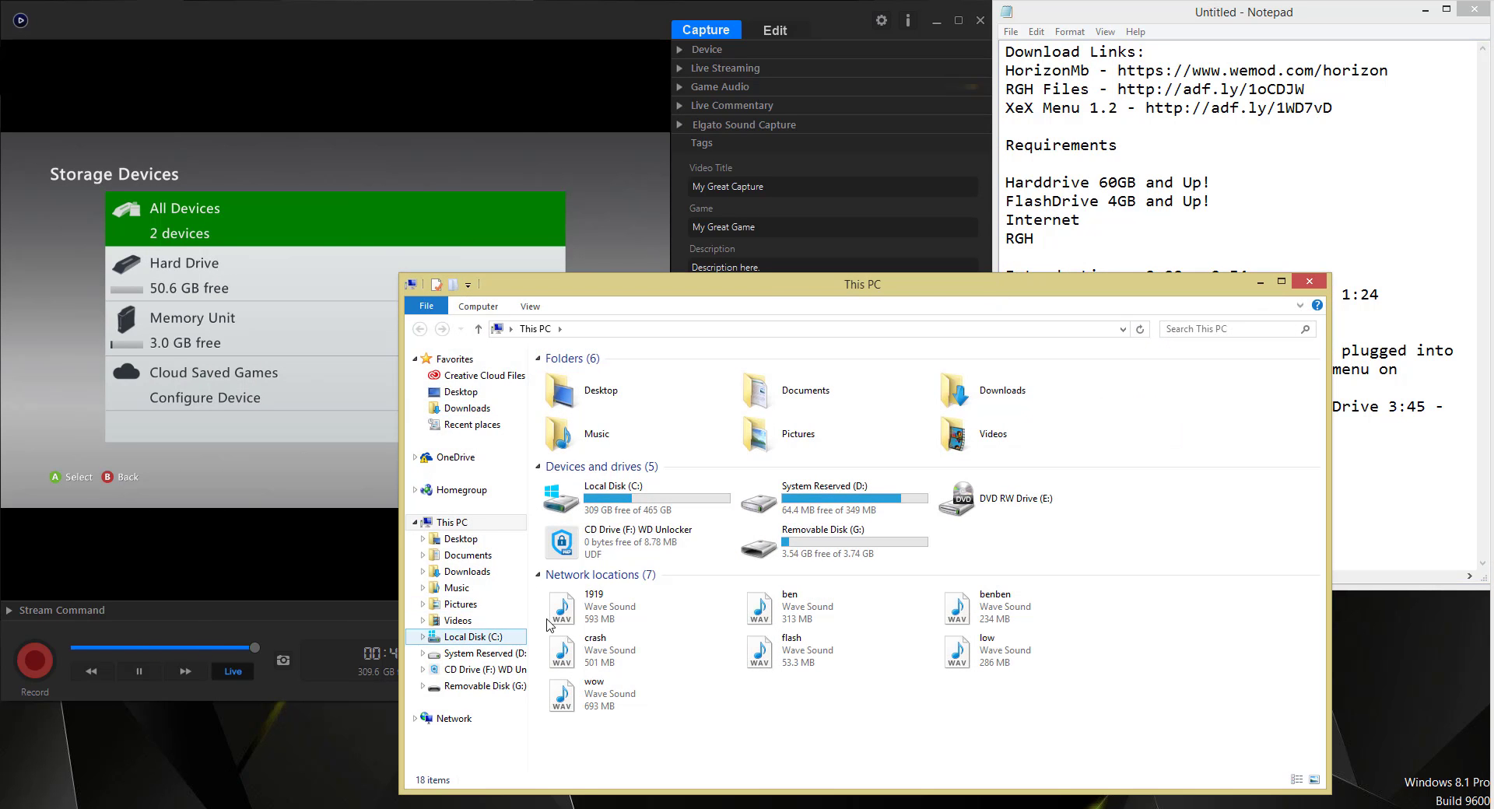
pyautogui.click(507, 687)
pyautogui.moveTo(843, 285); pyautogui.dragTo(825, 280)
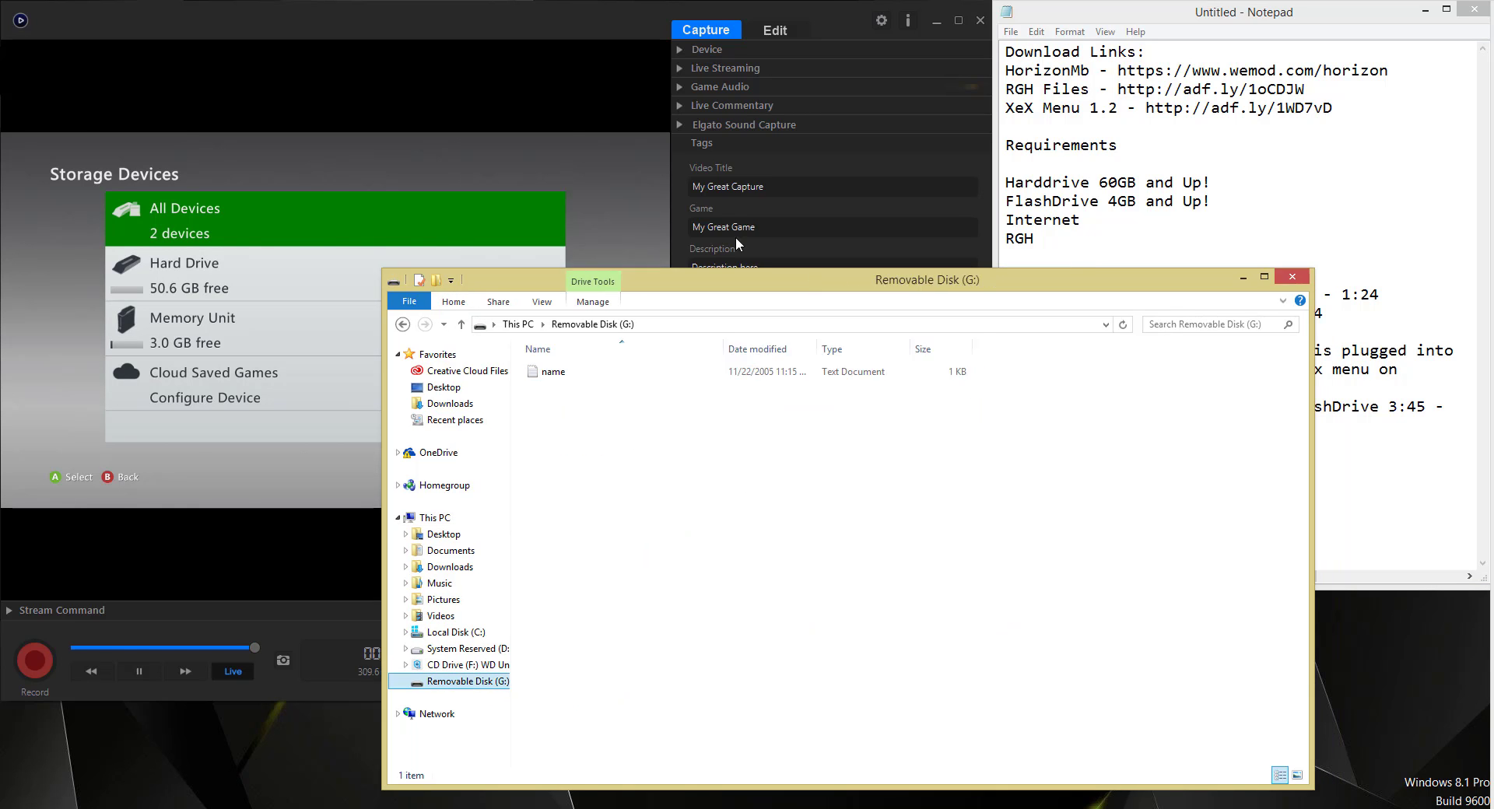
pyautogui.moveTo(711, 225); pyautogui.dragTo(537, 105)
# Examine the contents of the RGH Files folder on the desktop and close its window.
pyautogui.click(1271, 675)
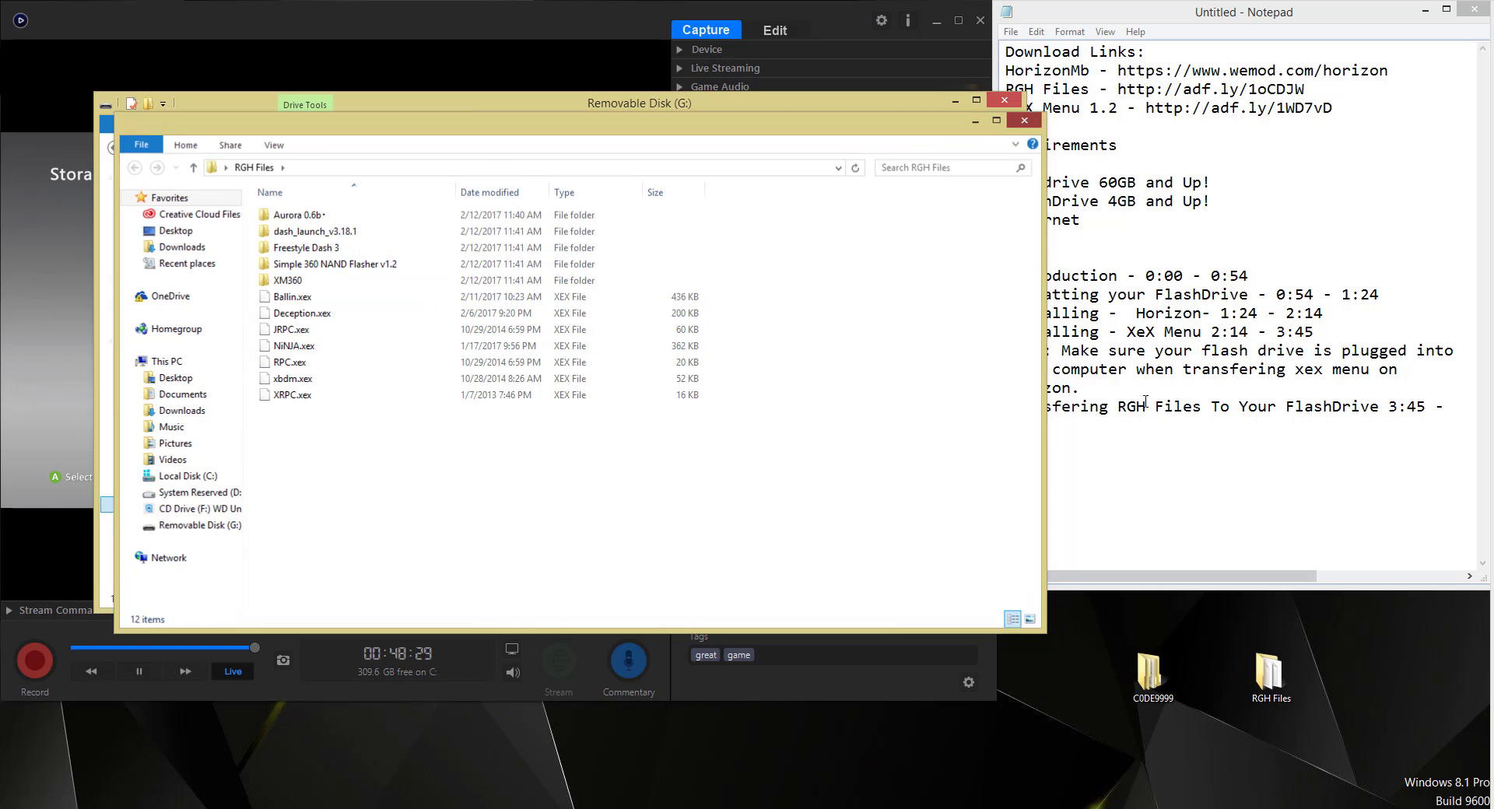
pyautogui.click(1024, 120)
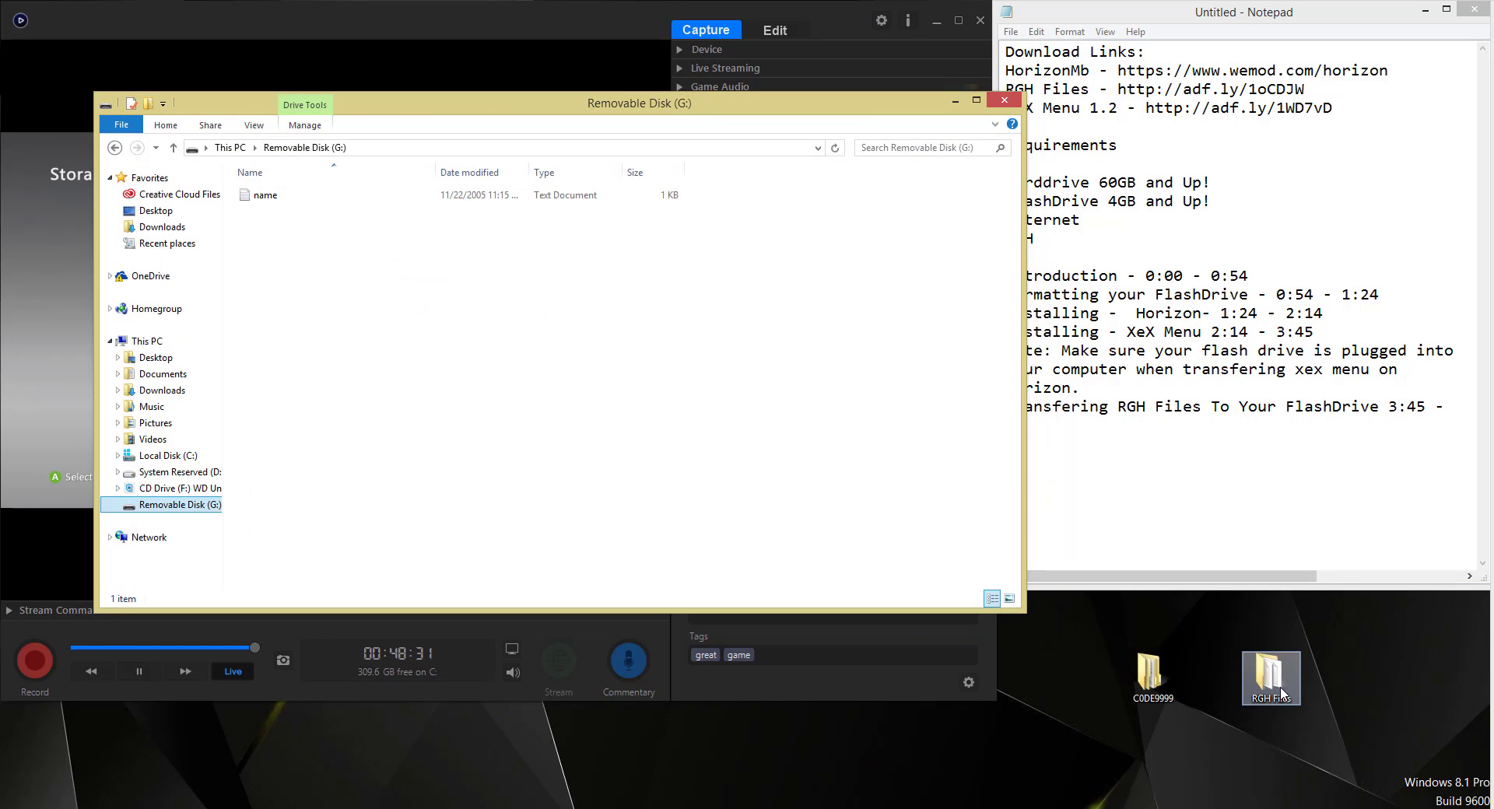
pyautogui.doubleClick(1271, 677)
pyautogui.moveTo(335, 450); pyautogui.dragTo(337, 235)
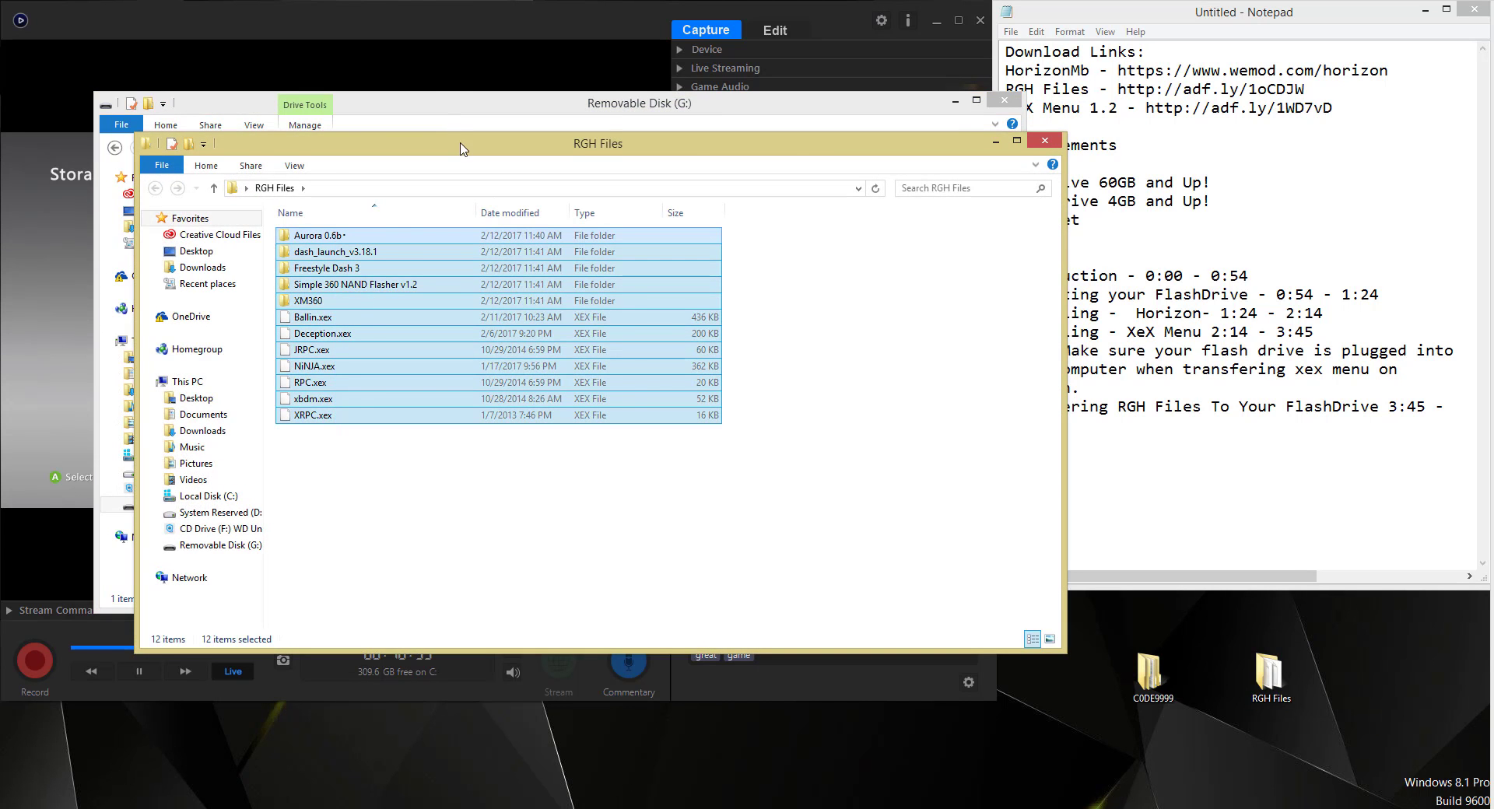
pyautogui.moveTo(463, 150); pyautogui.dragTo(597, 173)
pyautogui.click(1231, 160)
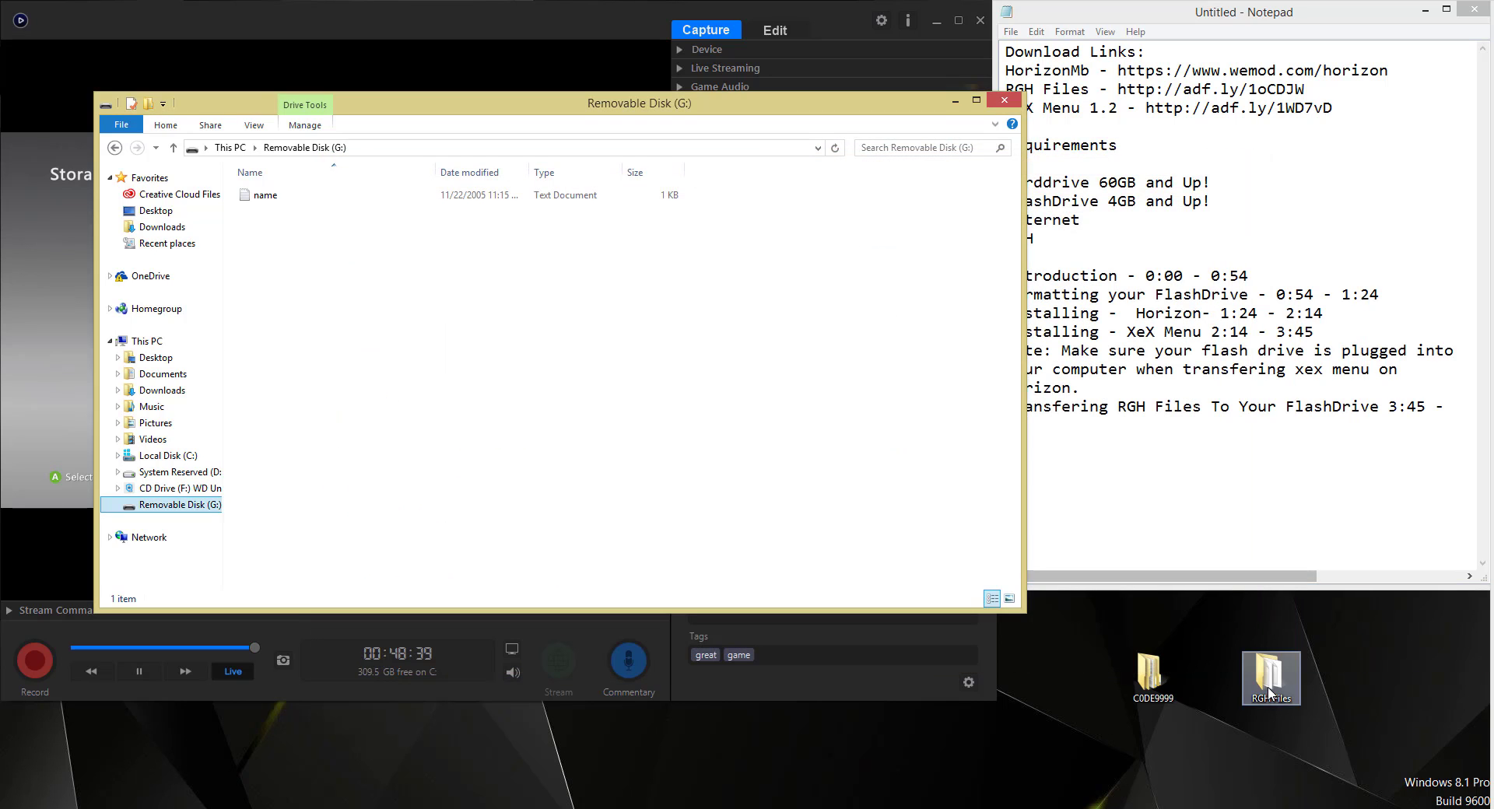
# Copy the RGH Files folder from the desktop to Removable Disk (G:).
pyautogui.moveTo(1268, 693); pyautogui.dragTo(406, 424)
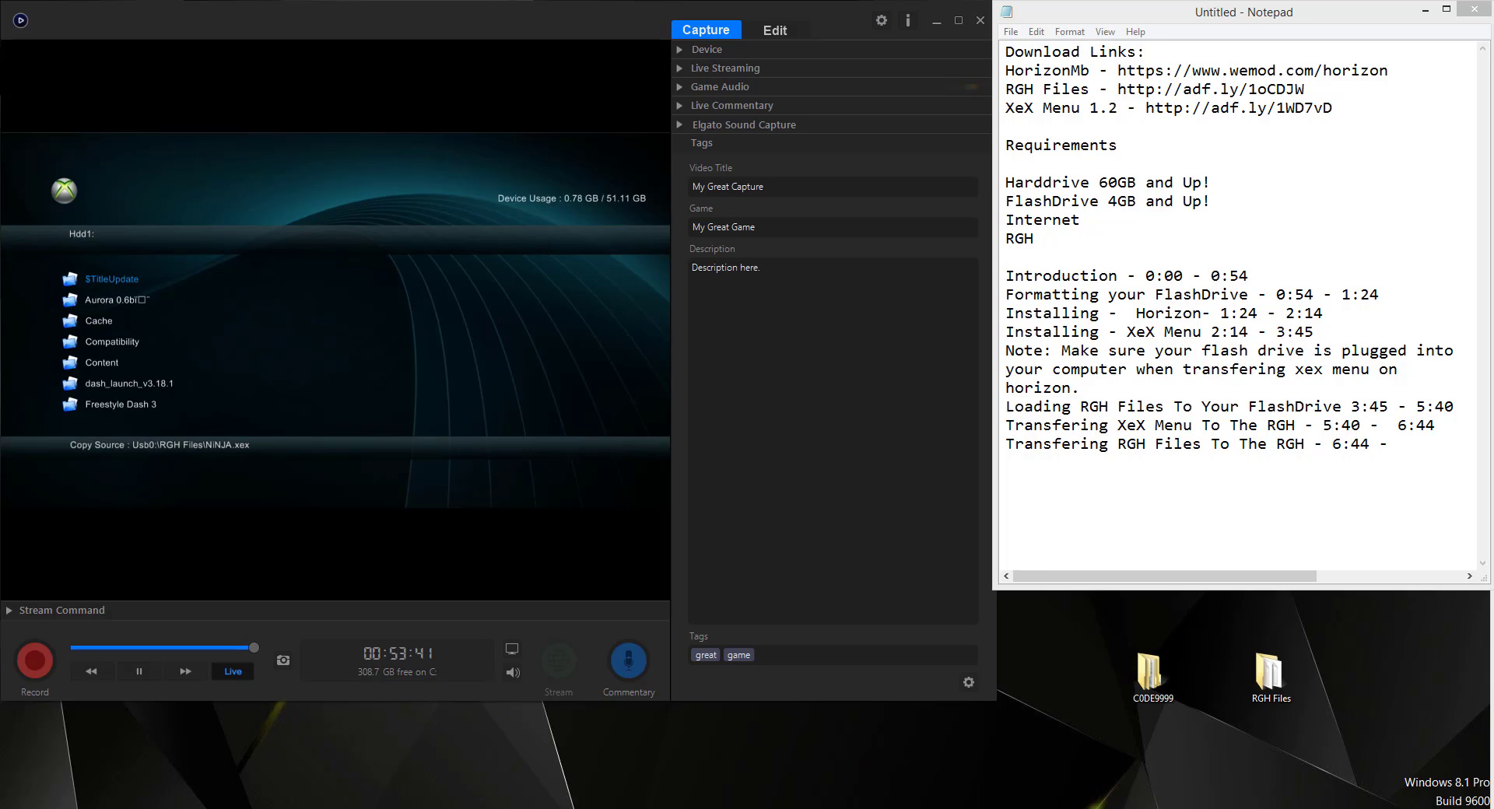
# Add the end time 9:26 to the "Transfering RGH Files To The RGH" line in the notes.
pyautogui.write('9:26')
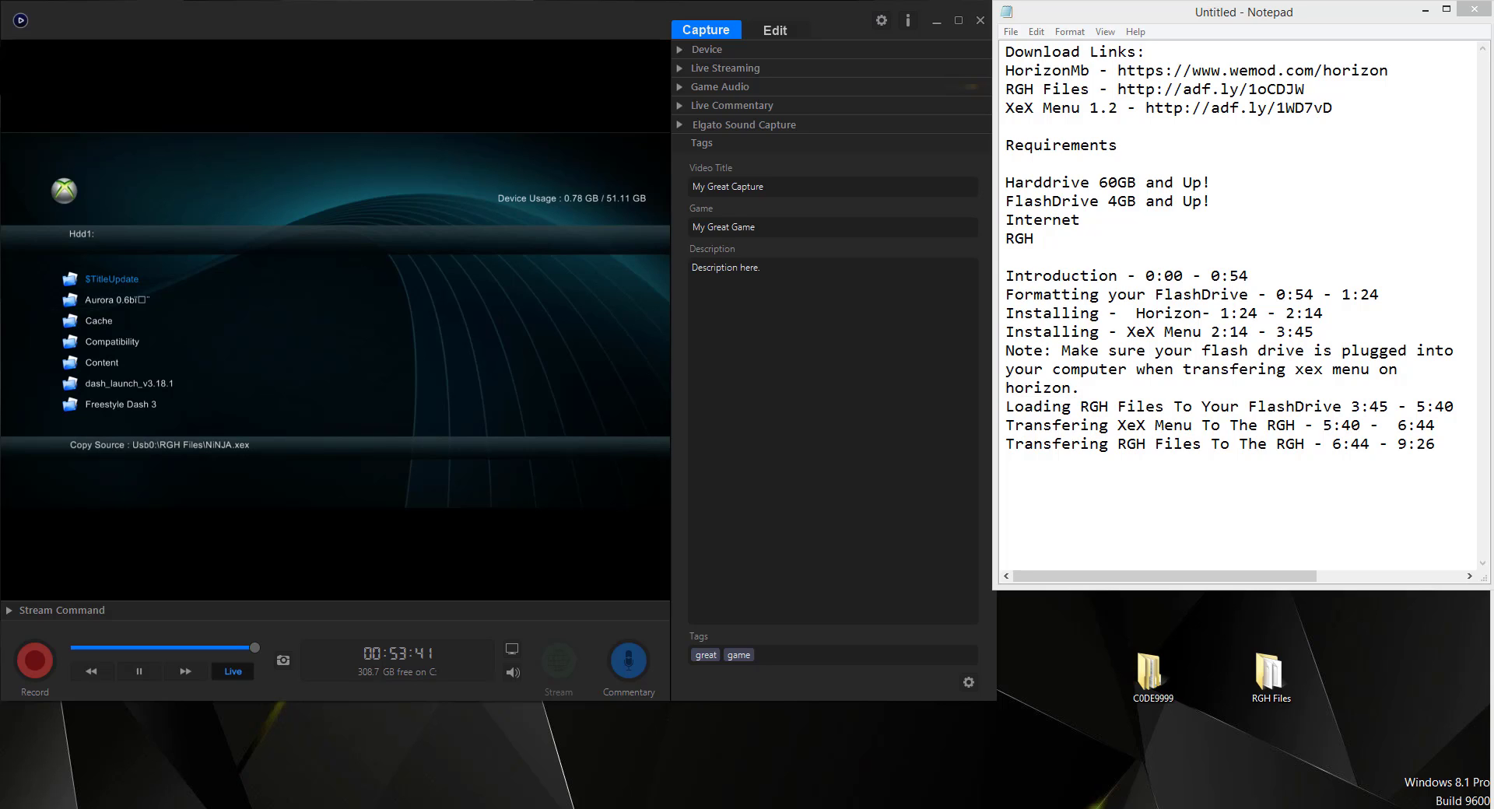